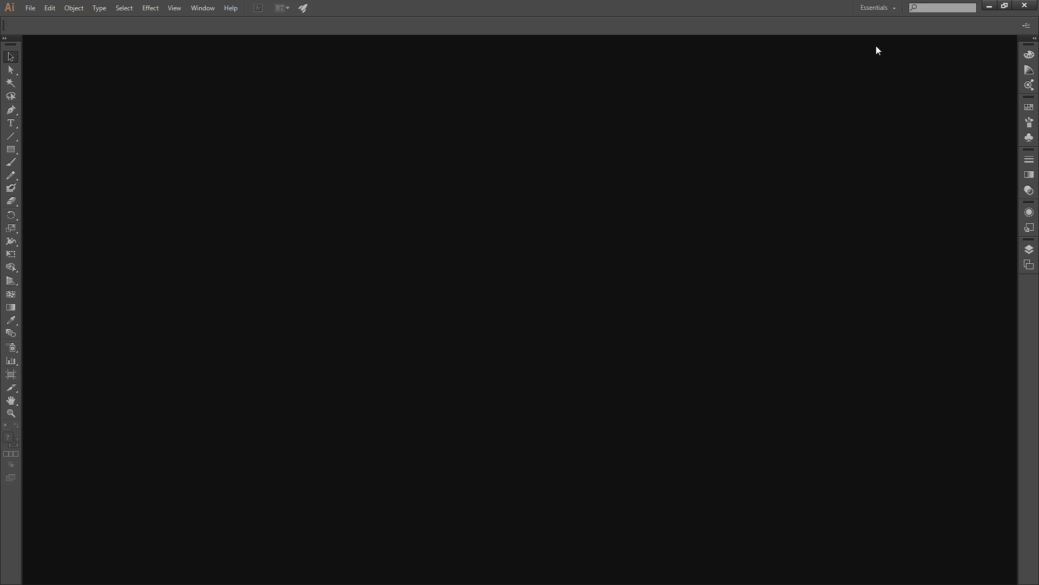
Step: Switch to the JLDR workspace, then back to the Essentials workspace
click(894, 8)
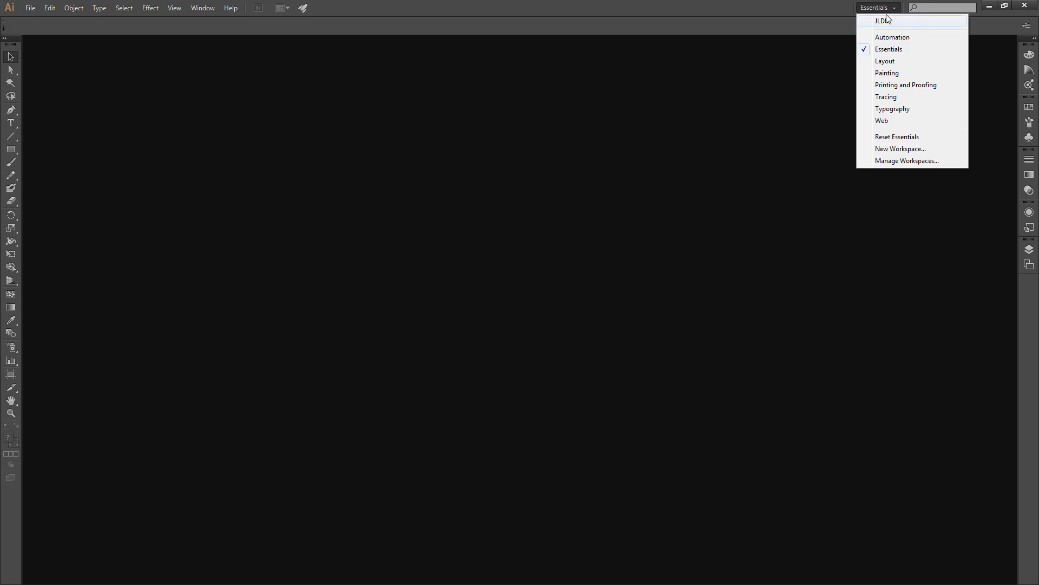
click(888, 23)
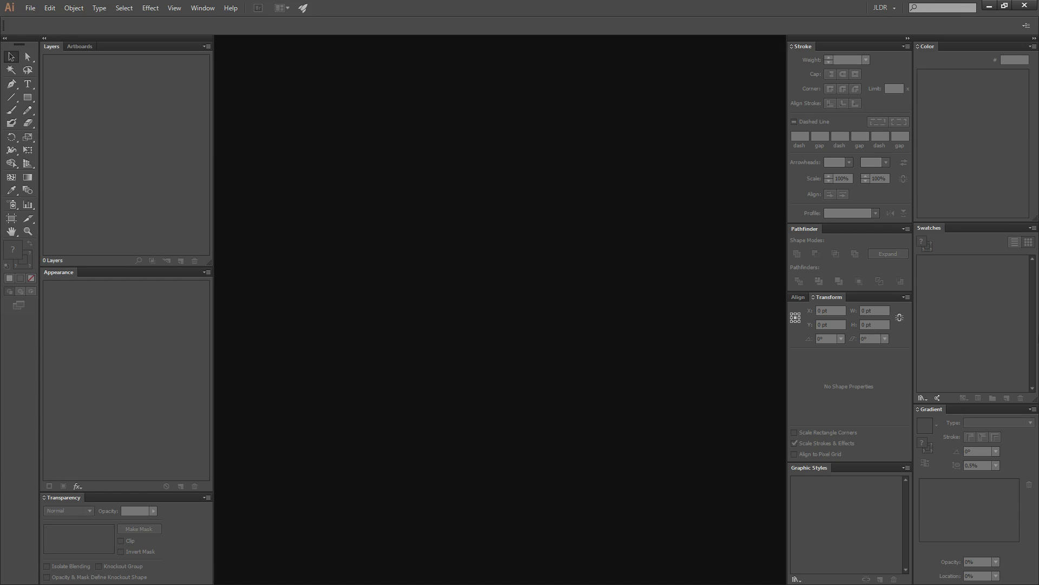
click(894, 9)
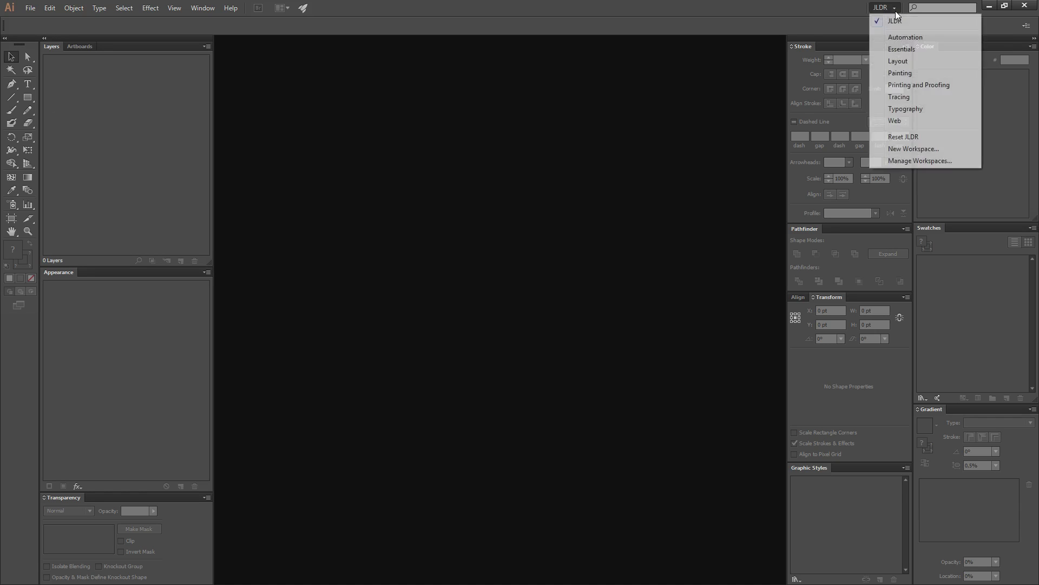
click(901, 52)
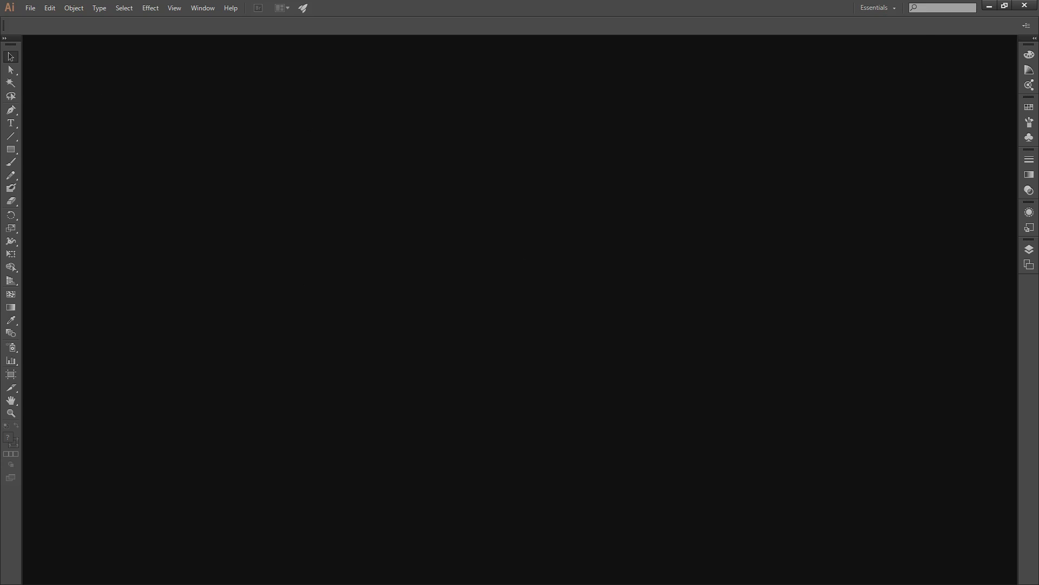
Step: Create a new blank document, Untitled-1, with the default settings
click(31, 9)
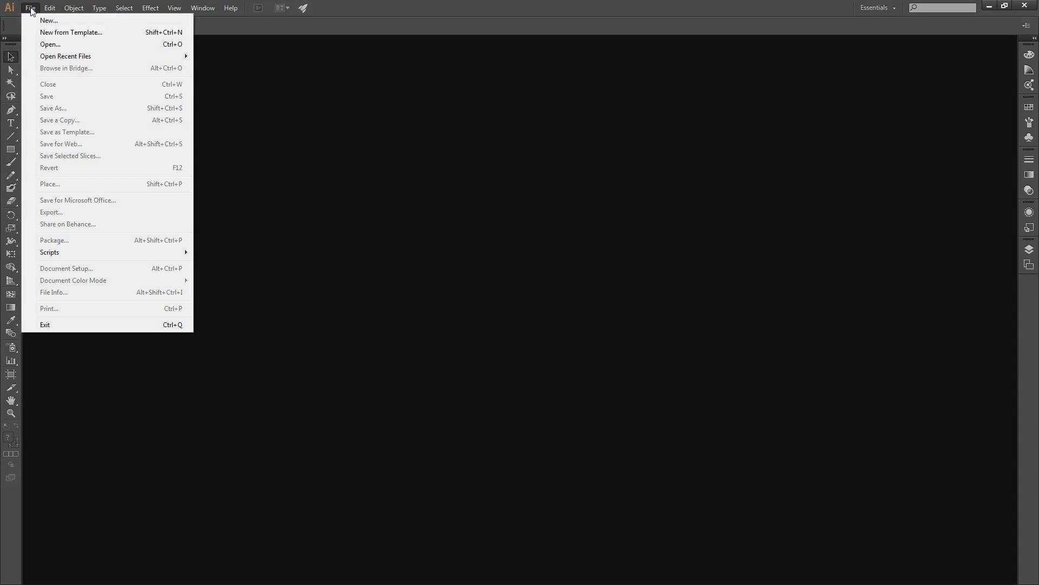
click(51, 21)
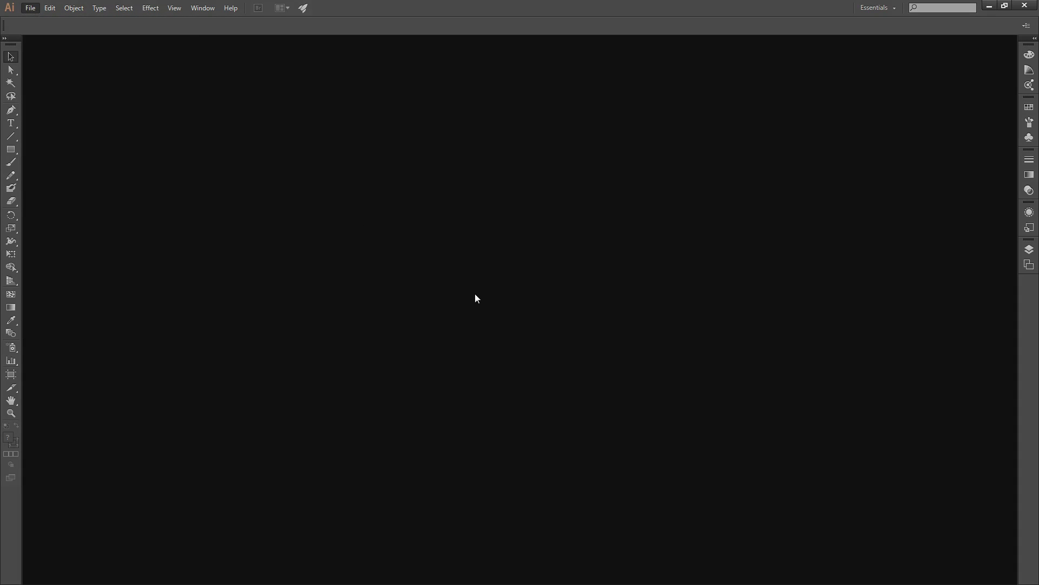
click(559, 414)
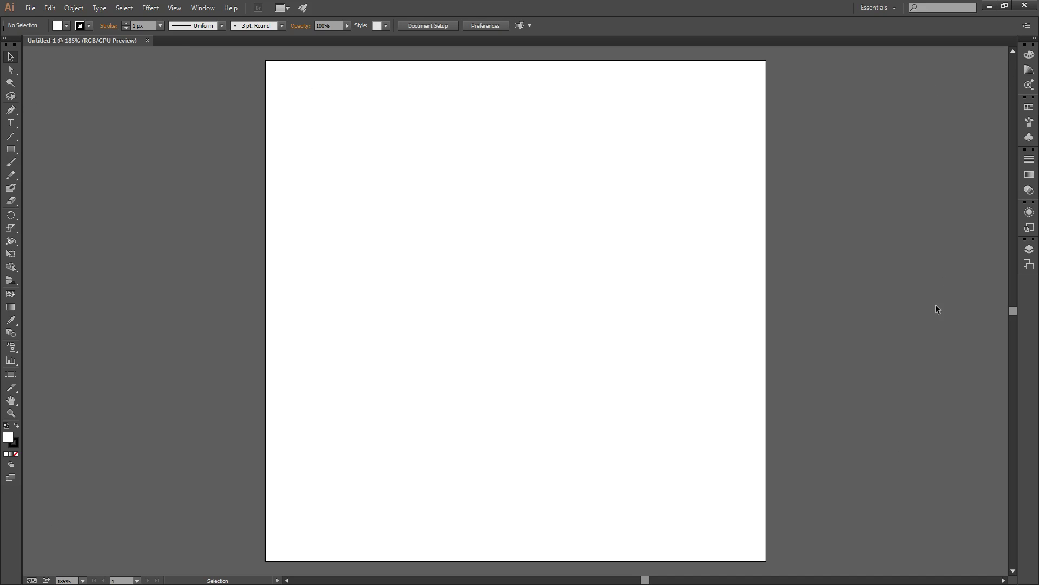
Step: Expand the right-hand dock and close the Color and Kuler panel group
click(1035, 39)
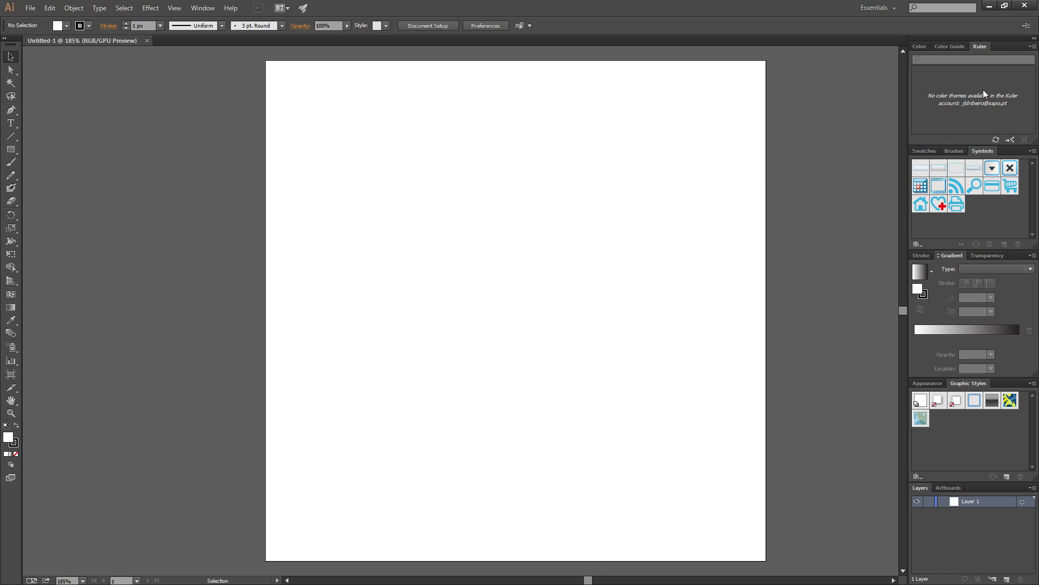
right_click(1008, 44)
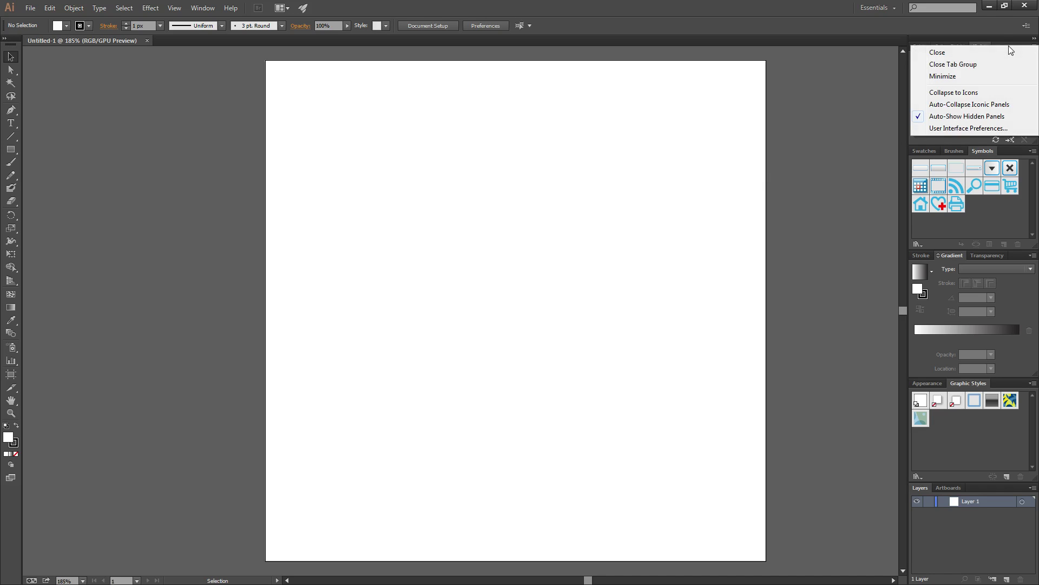
click(953, 37)
right_click(952, 37)
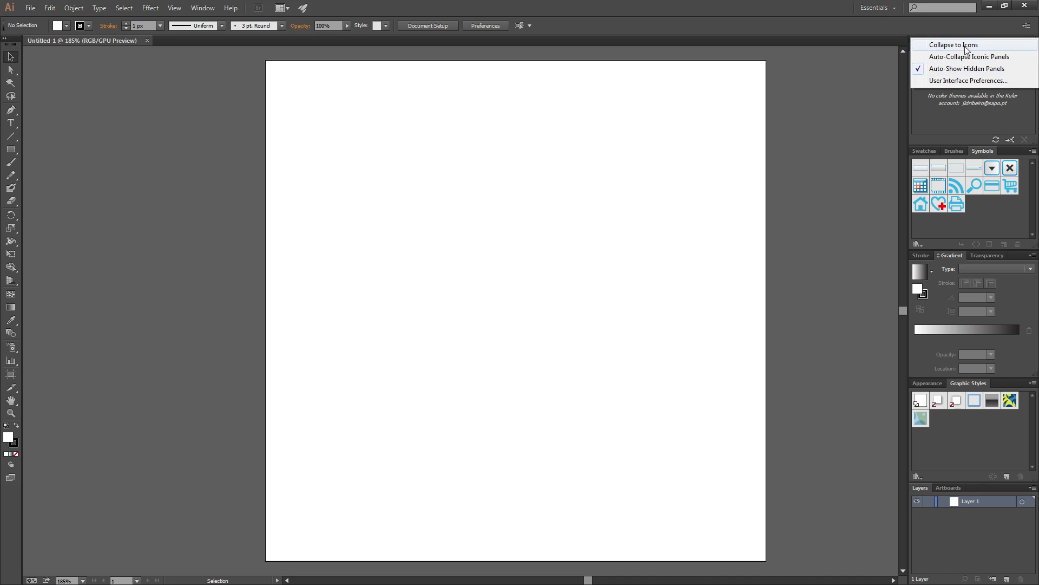
click(860, 111)
right_click(958, 45)
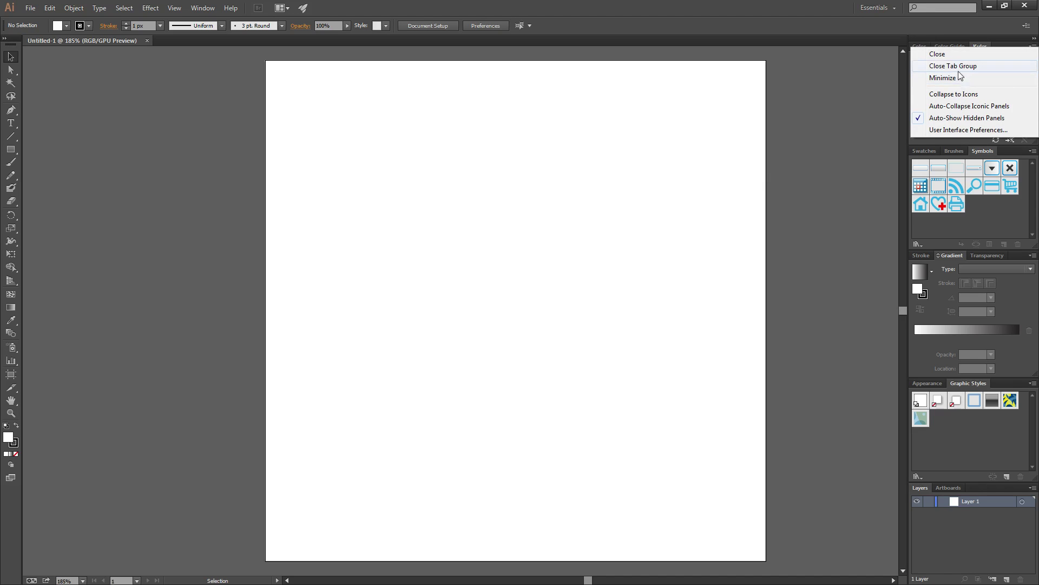
click(959, 67)
Step: Close the Swatches/Brushes/Symbols, Stroke/Gradient/Transparency and Appearance/Graphic Styles groups
right_click(1003, 47)
click(995, 67)
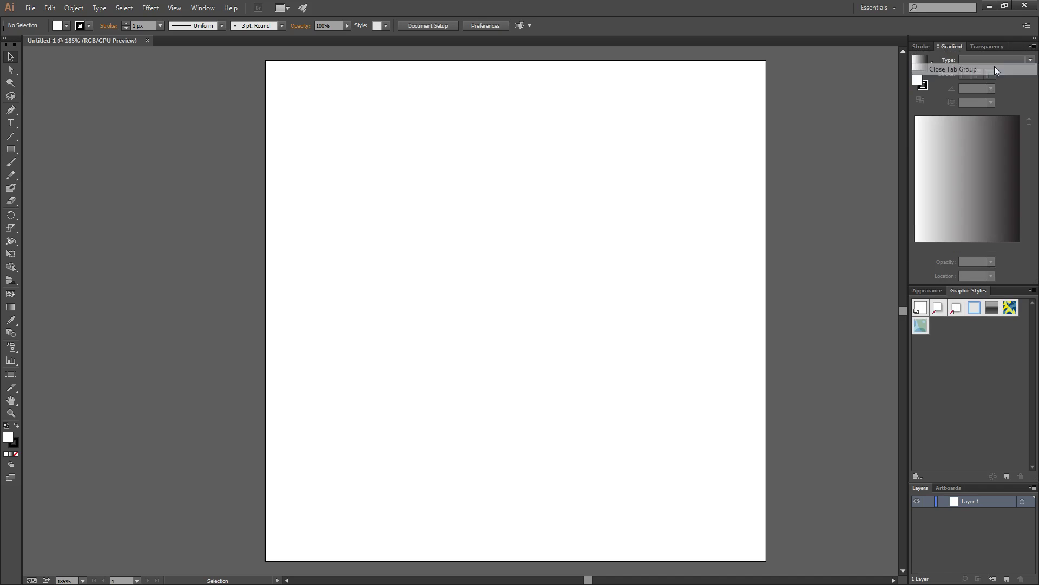
right_click(1003, 47)
click(999, 68)
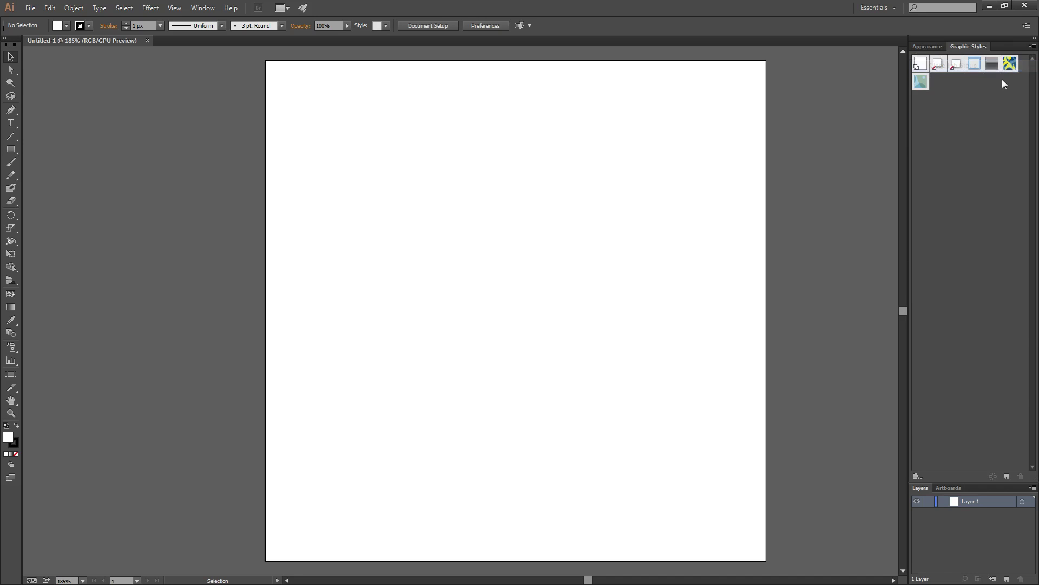
right_click(1005, 50)
click(996, 67)
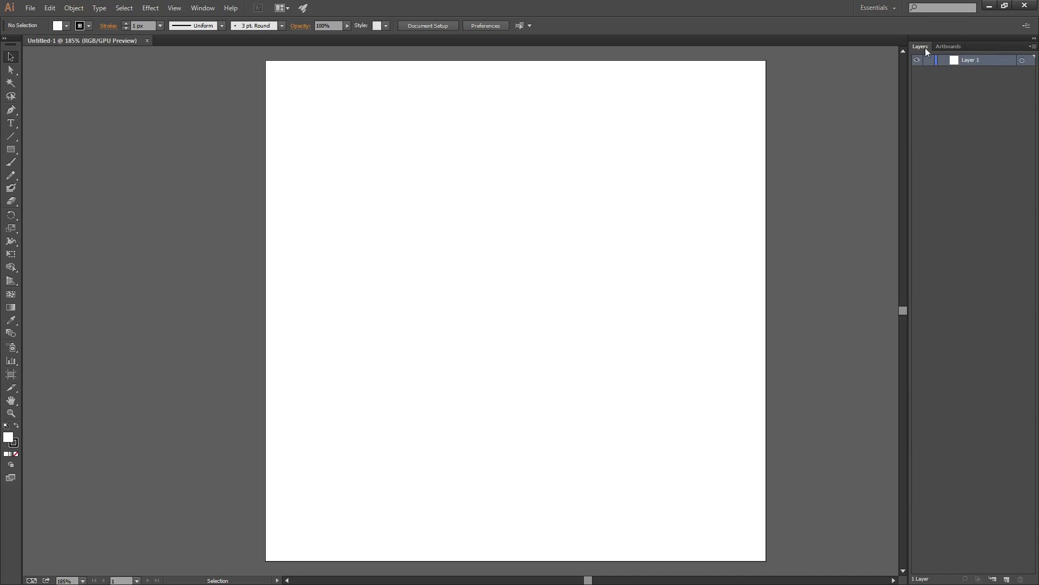
Step: Dock the Layers panel in the left column beside the tools and widen it
drag(923, 46, 164, 143)
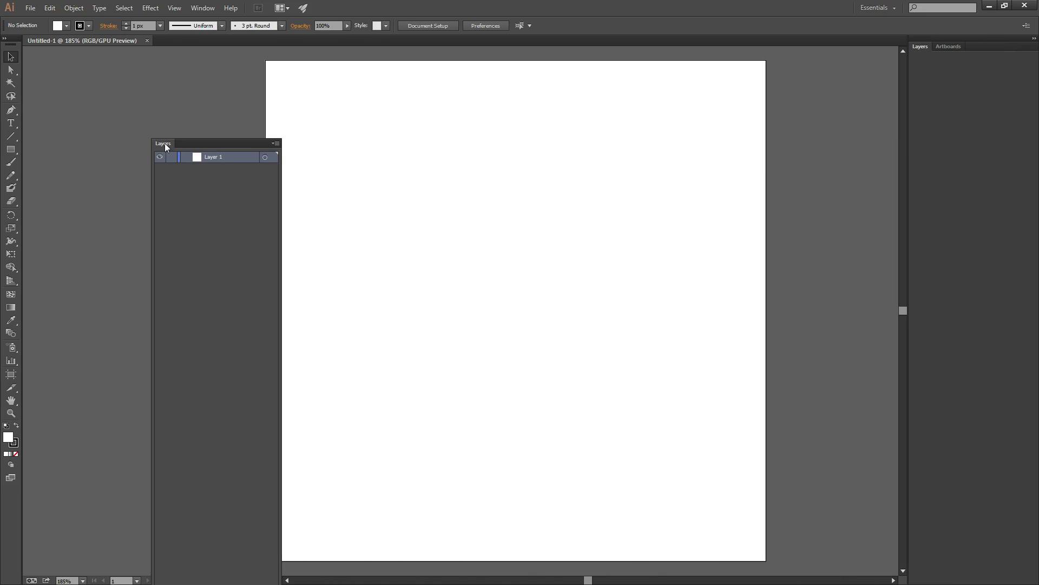
drag(165, 142, 28, 53)
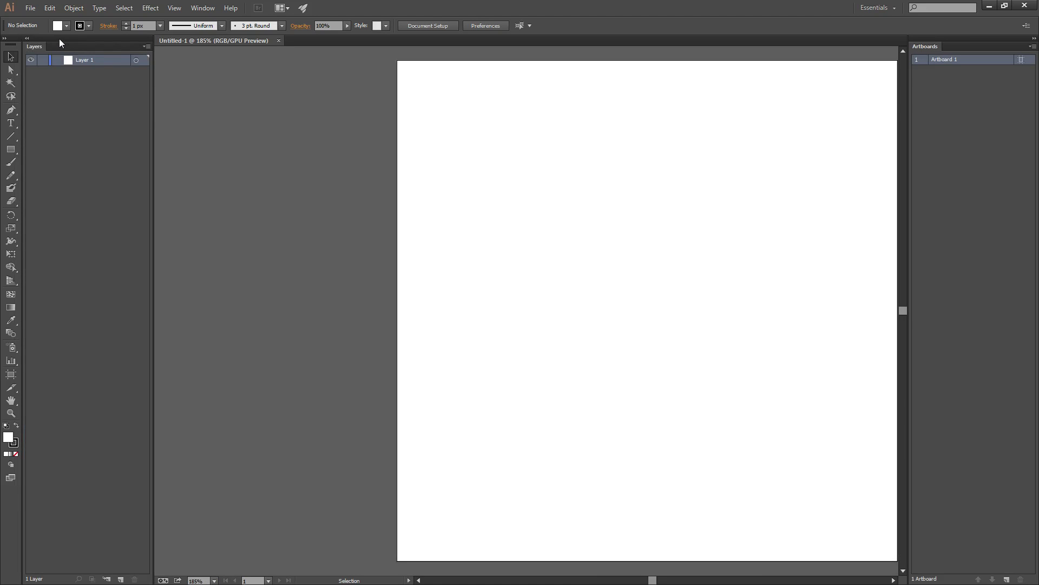
mouse_move(41, 46)
mouse_down()
mouse_move(236, 90)
mouse_move(63, 164)
mouse_move(33, 108)
mouse_up()
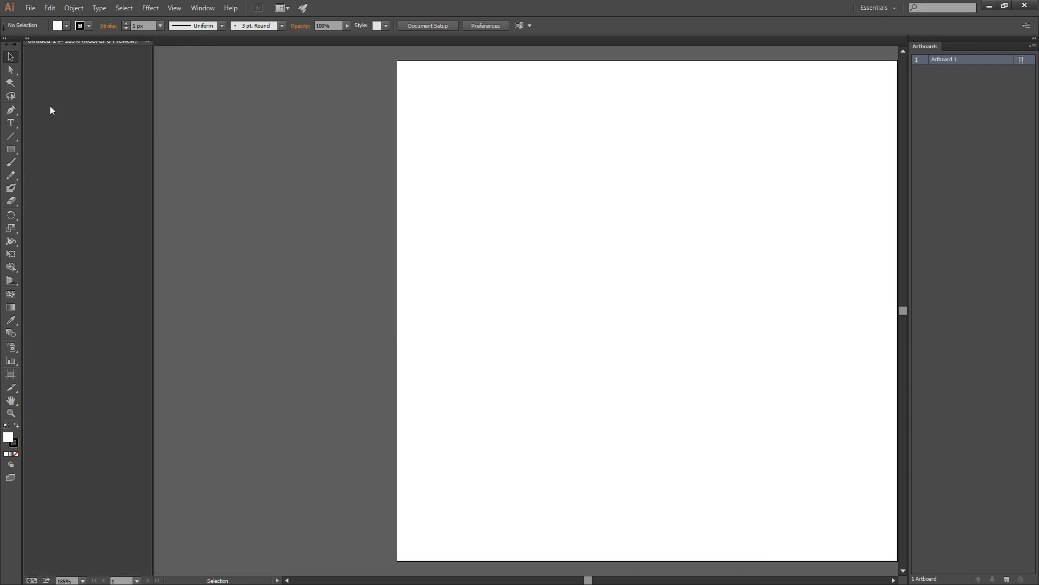
mouse_move(187, 42)
mouse_down()
mouse_move(67, 31)
mouse_move(165, 45)
mouse_up()
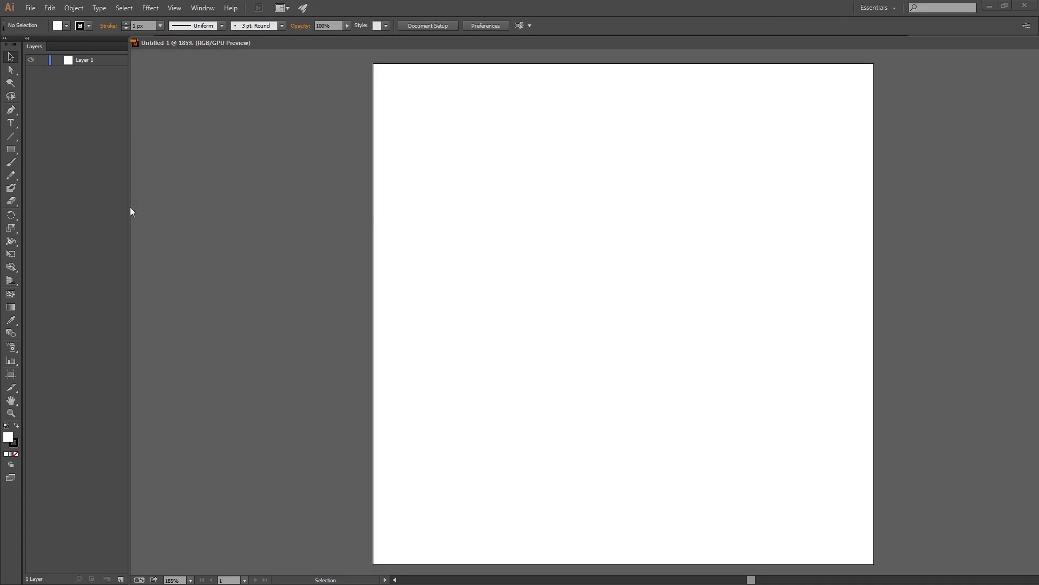
drag(129, 208, 153, 209)
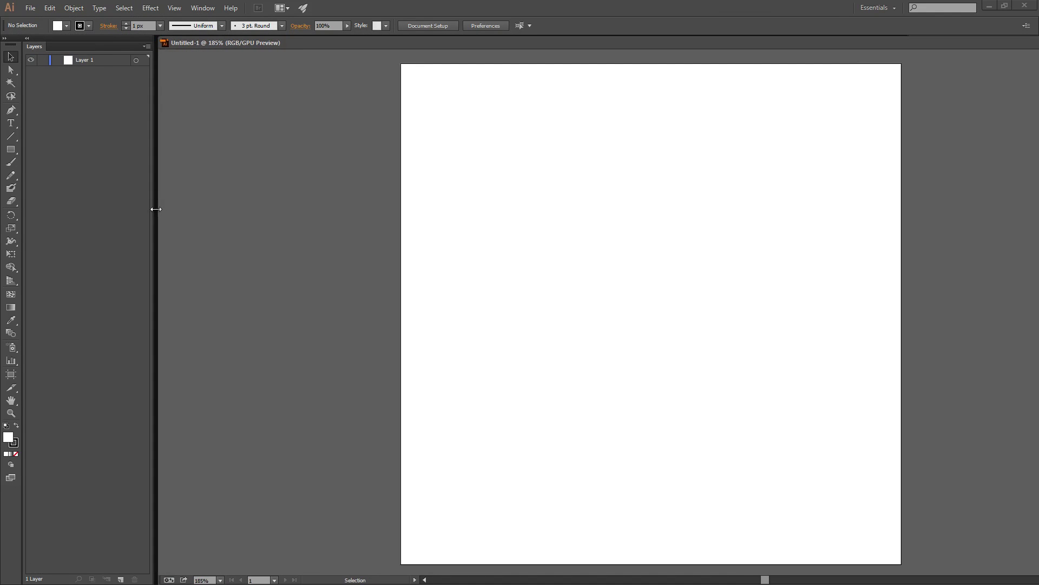
Step: Float and redock the document, then move the tools and Layers as a floating group
drag(319, 48, 158, 83)
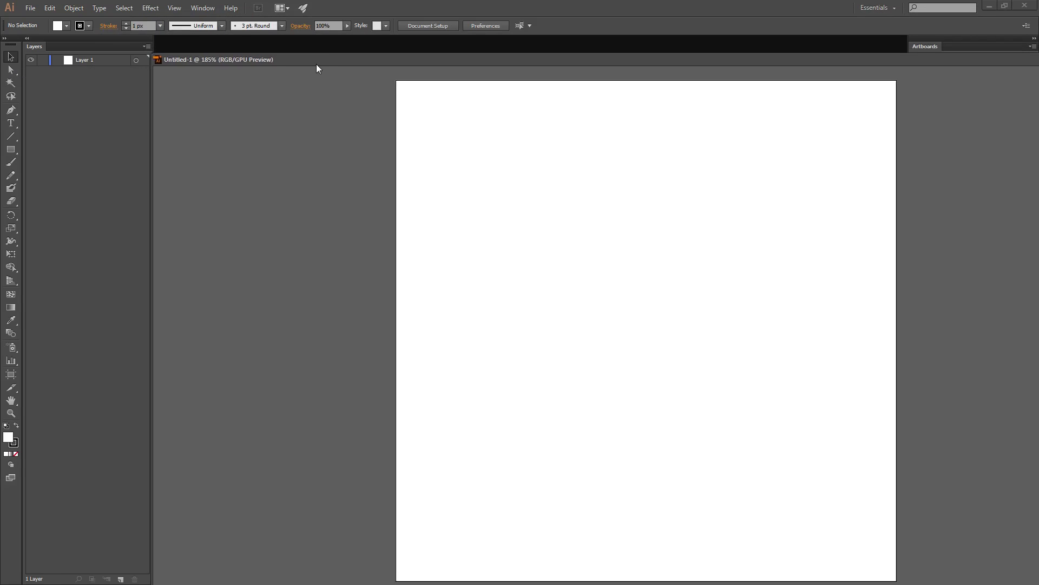
drag(159, 84, 326, 48)
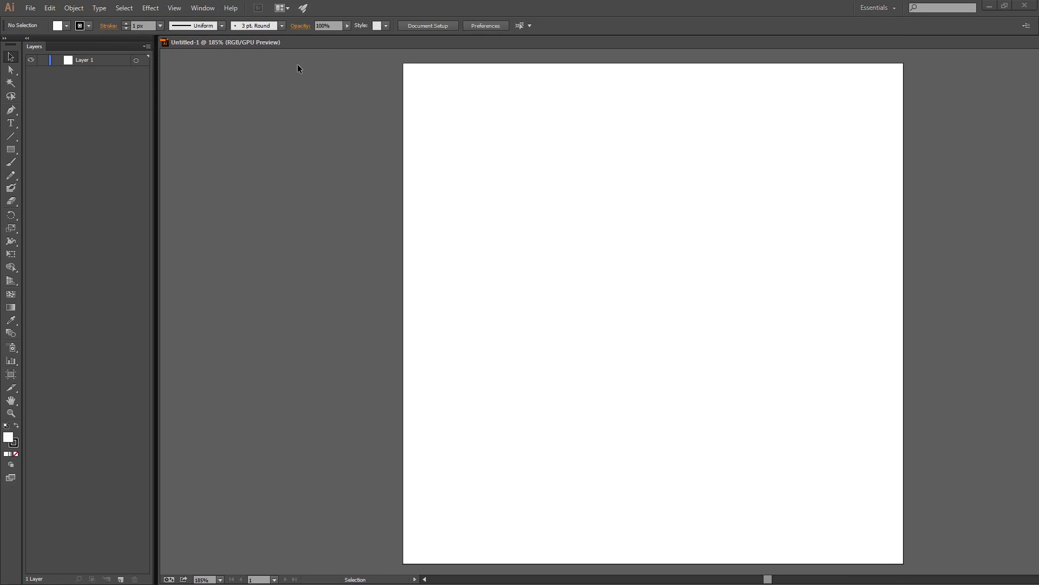
drag(63, 47, 345, 173)
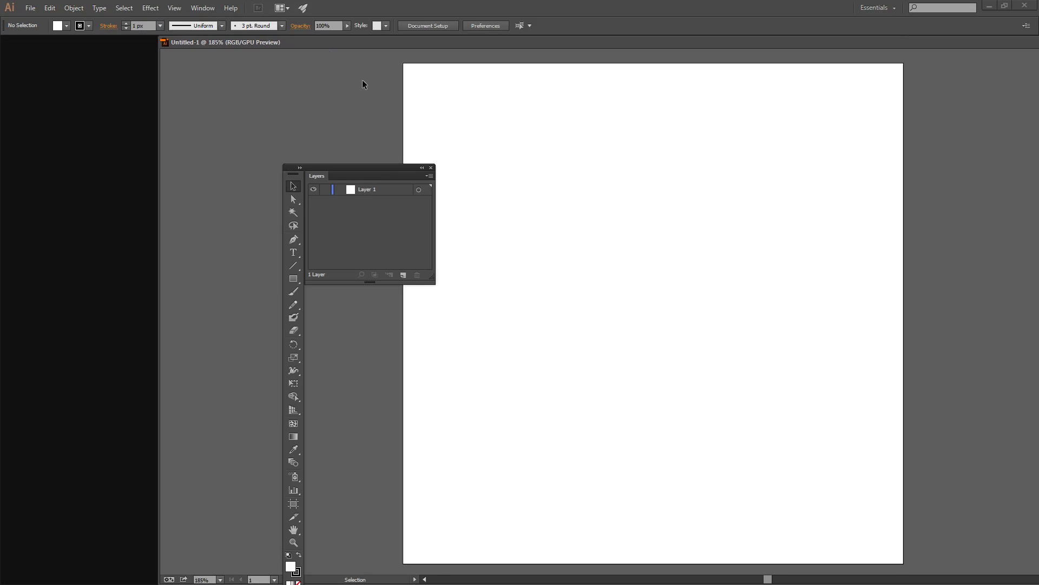
double_click(340, 44)
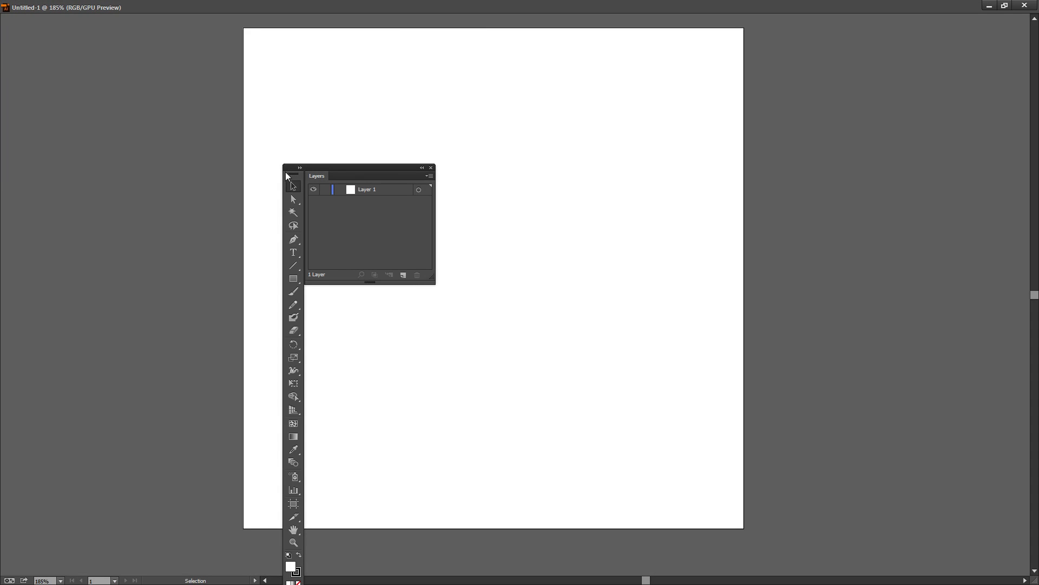
drag(286, 172, 58, 102)
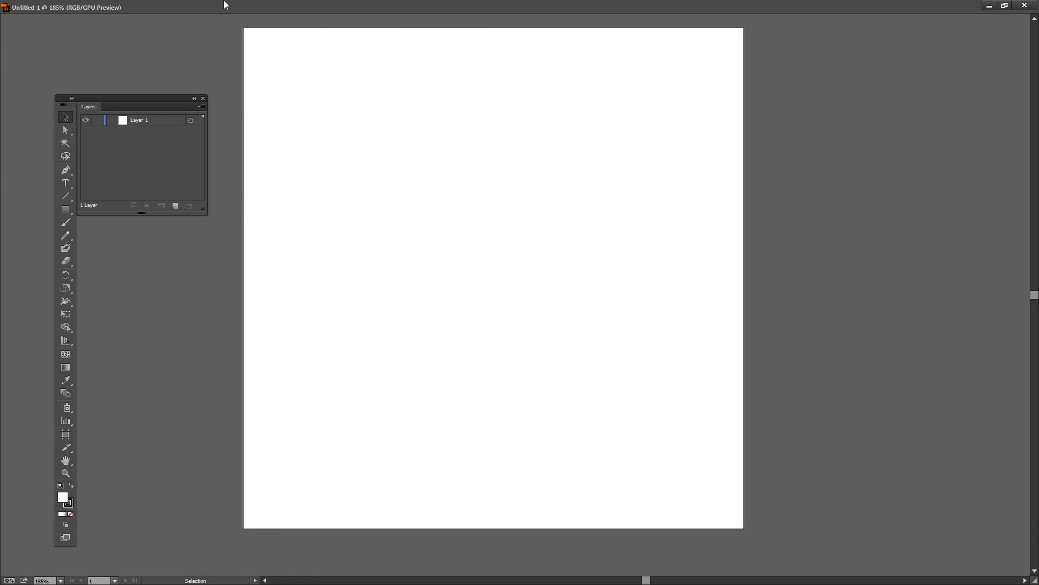
click(1025, 5)
mouse_move(122, 103)
mouse_down()
mouse_move(353, 135)
mouse_move(9, 88)
mouse_up()
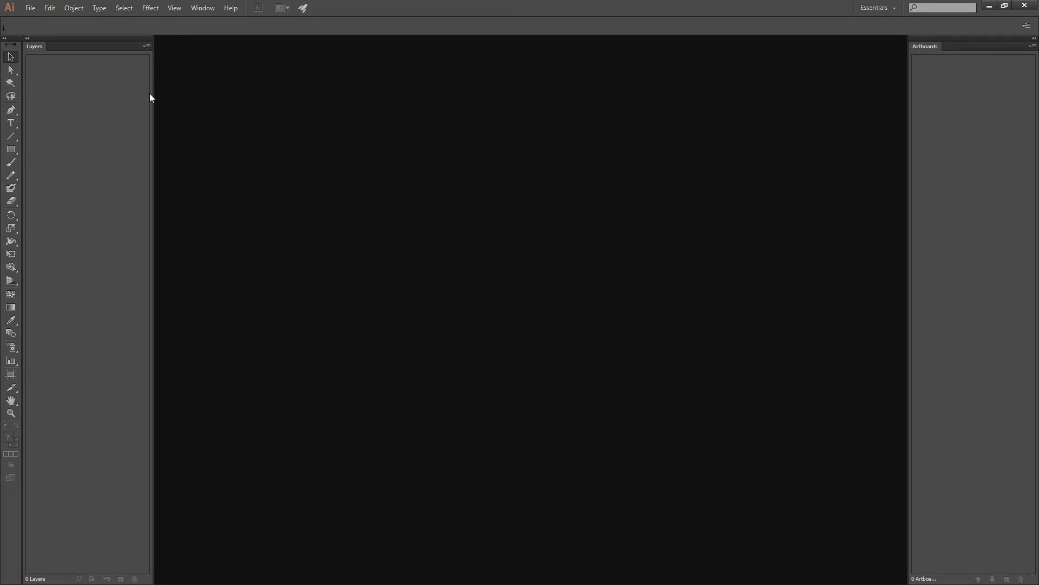
Step: Show the tools in two columns and create a new blank document, Untitled-2
click(5, 38)
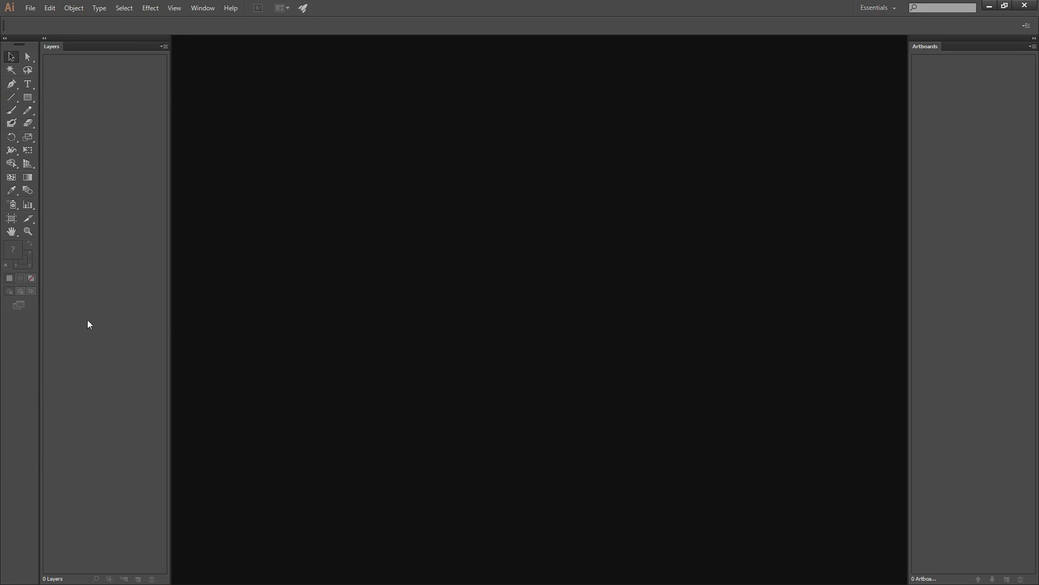
click(30, 7)
click(575, 416)
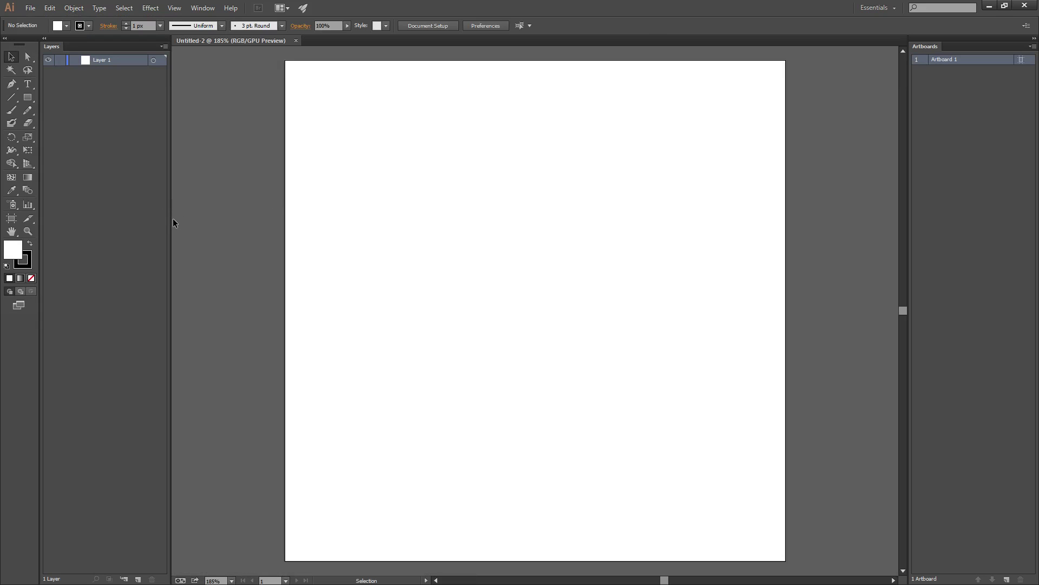
Step: Widen the panels and dock Artboards as a tab beside Layers
mouse_move(169, 219)
mouse_down()
mouse_move(198, 220)
mouse_move(185, 220)
mouse_up()
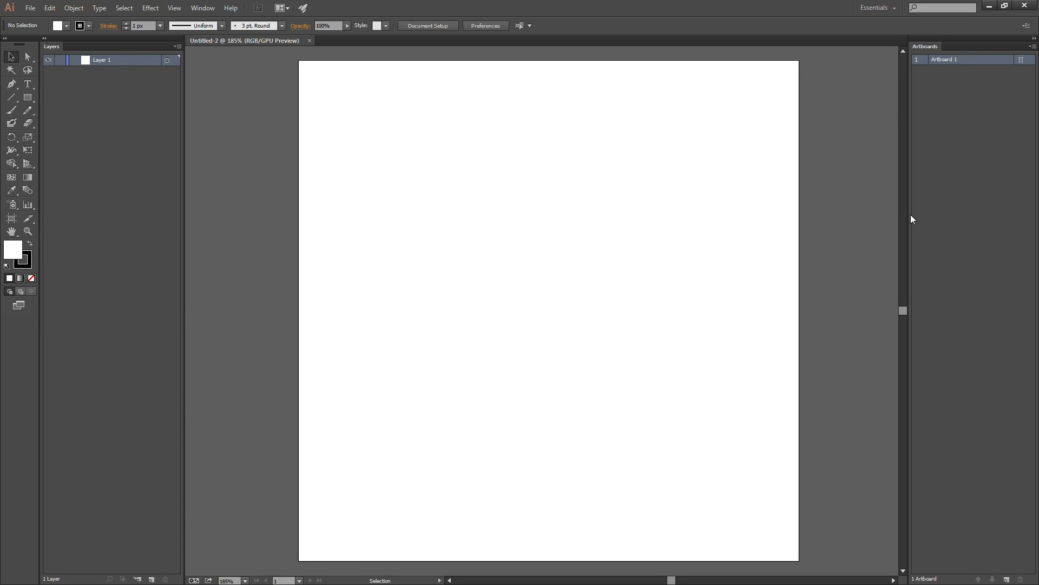
drag(910, 218, 847, 213)
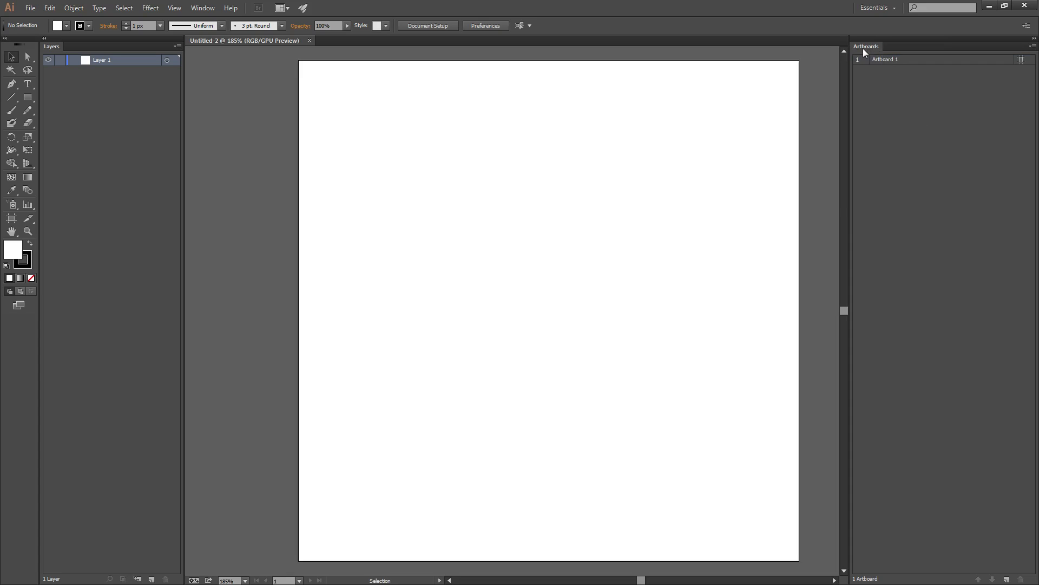
drag(863, 47, 81, 44)
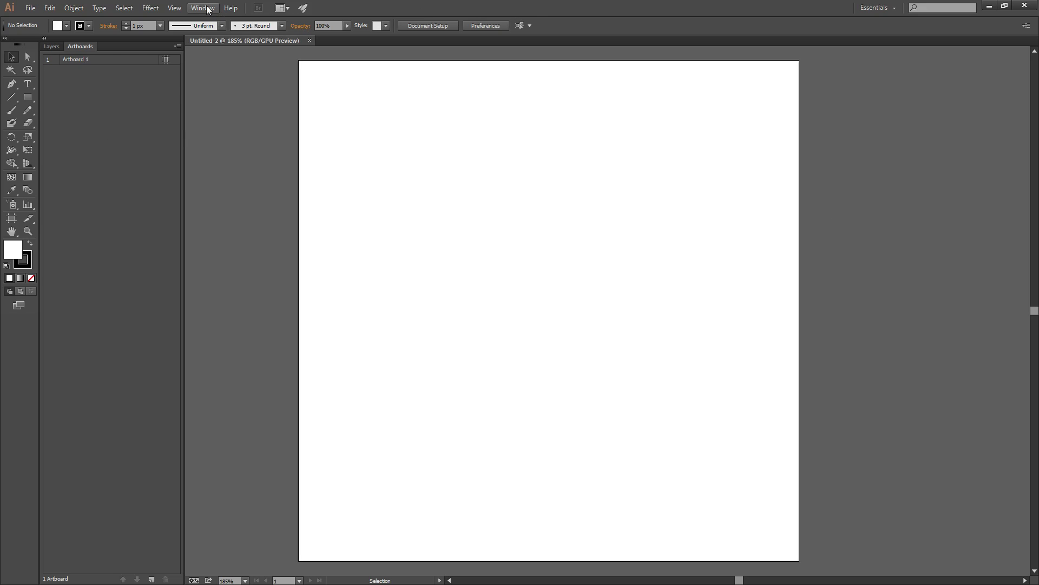
Step: Bring the Layers tab to the front and show the Align panel via Window > Align
click(55, 46)
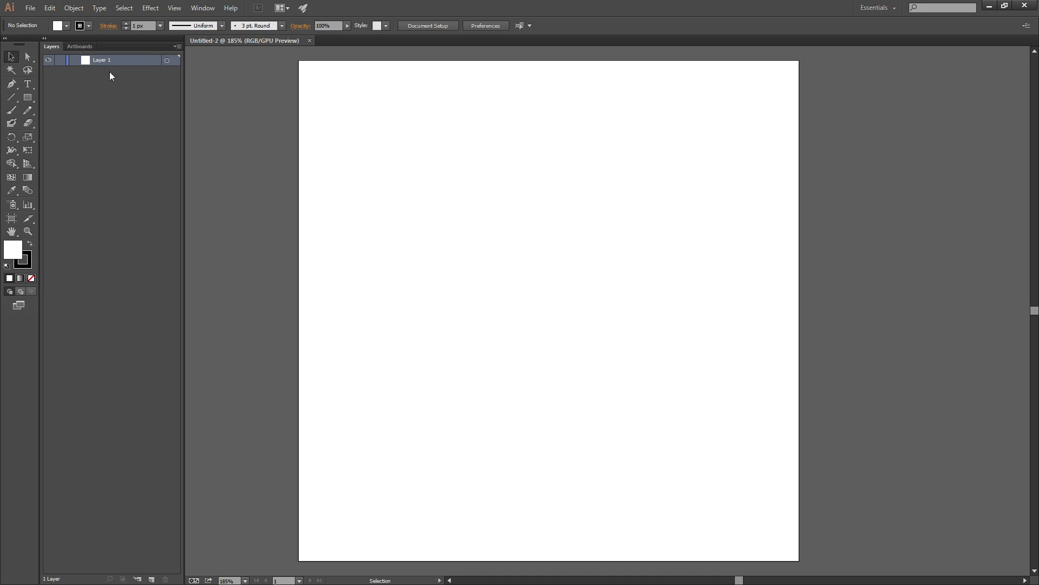
click(202, 8)
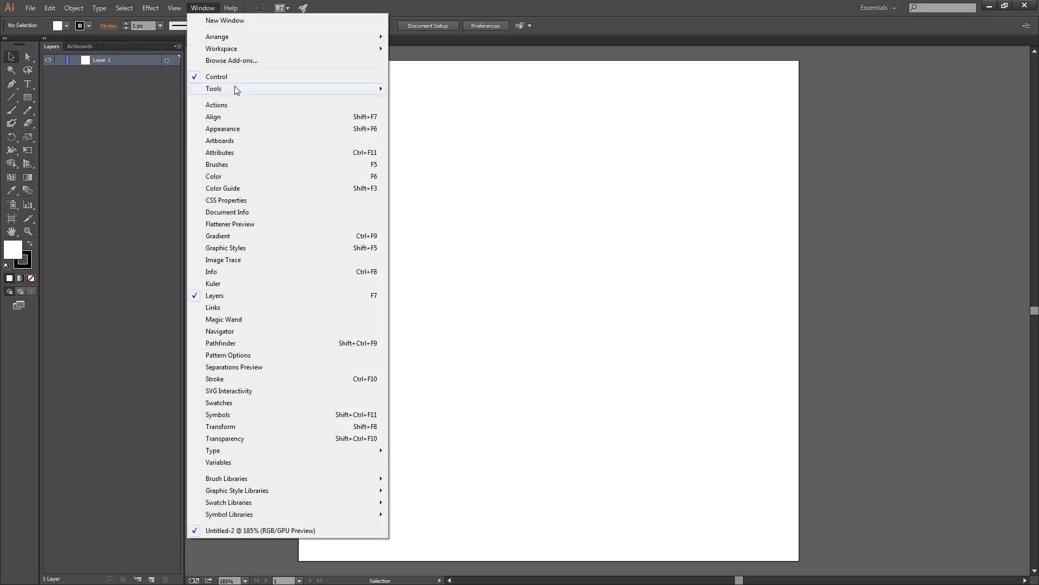
click(218, 117)
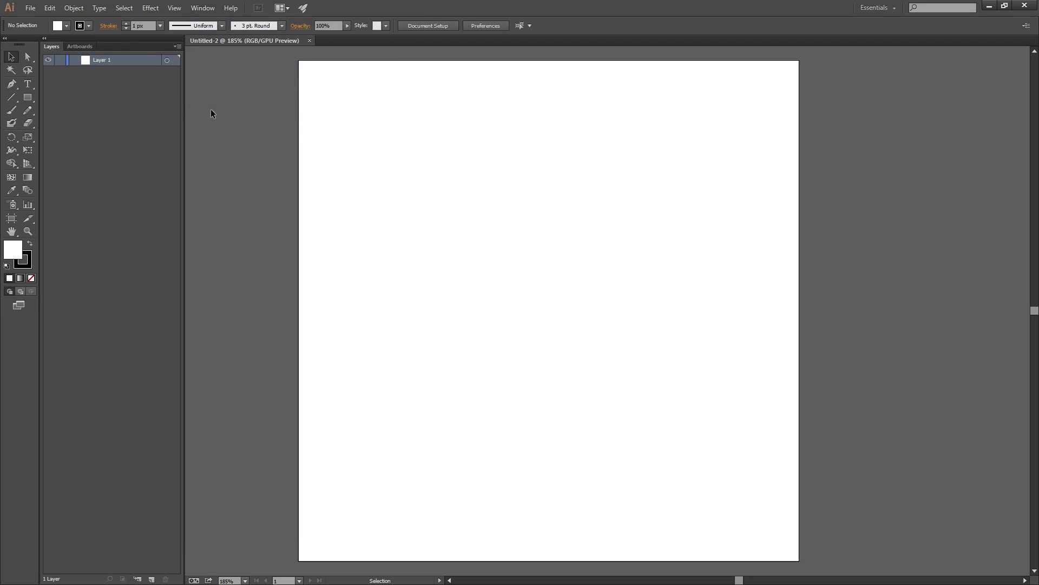
Step: Move Align to the upper right, show its full options, and close the Transform tab
drag(184, 175, 897, 118)
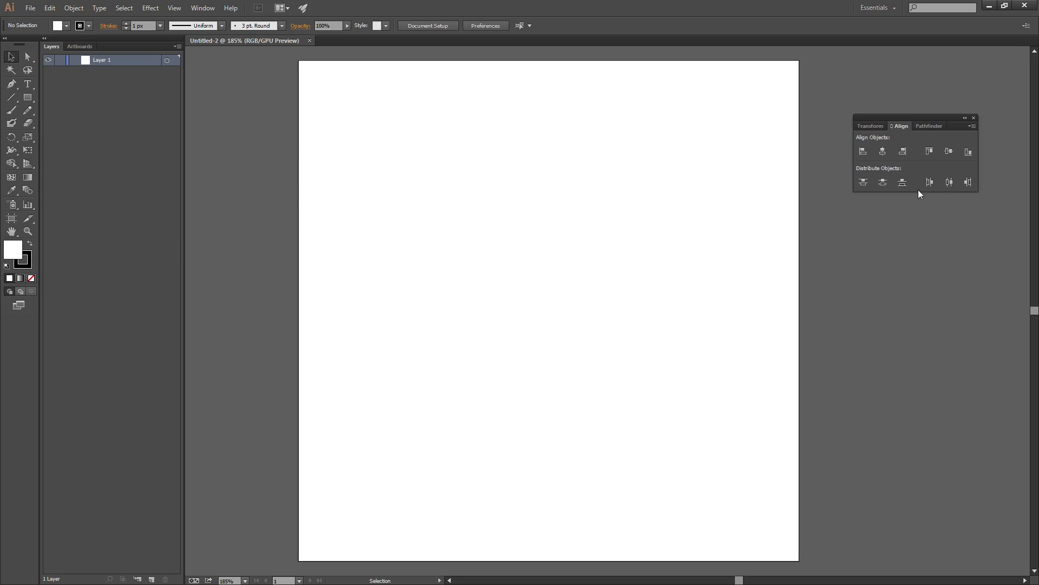
click(973, 127)
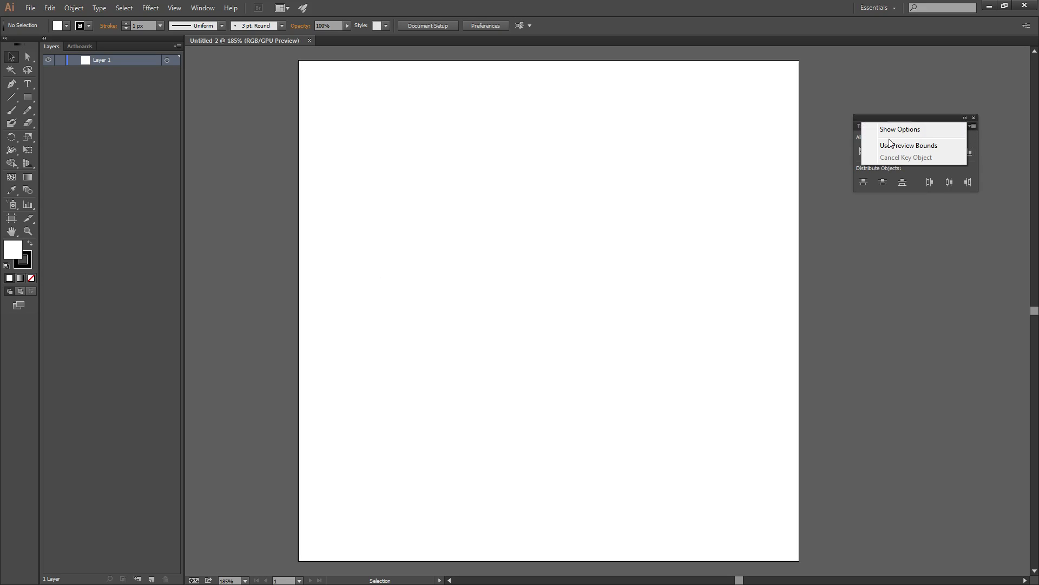
click(894, 132)
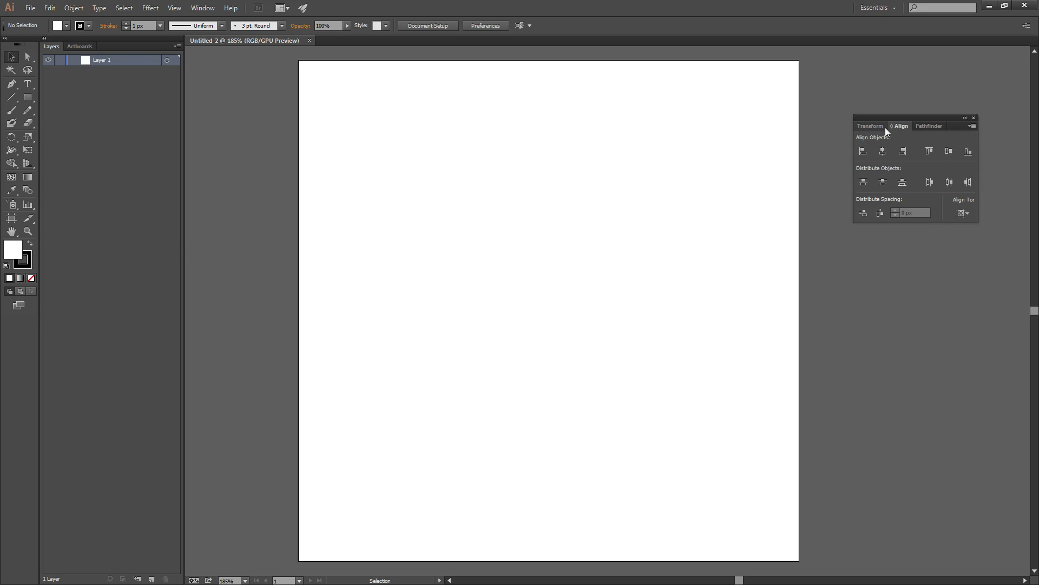
click(873, 126)
right_click(874, 126)
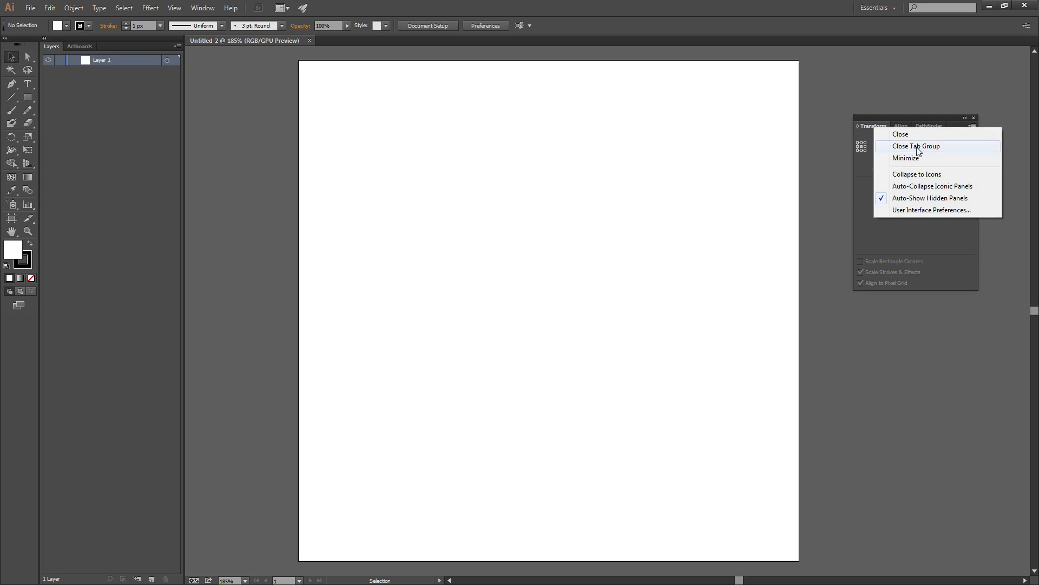
click(902, 134)
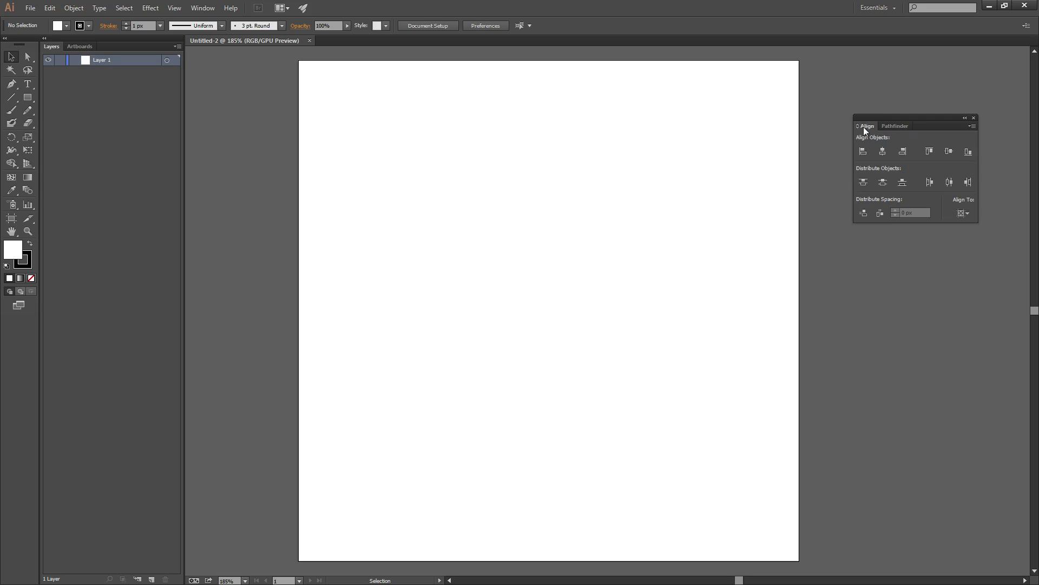
Step: Switch to Pathfinder, then open and dismiss its Pathfinder Options dialog
click(893, 127)
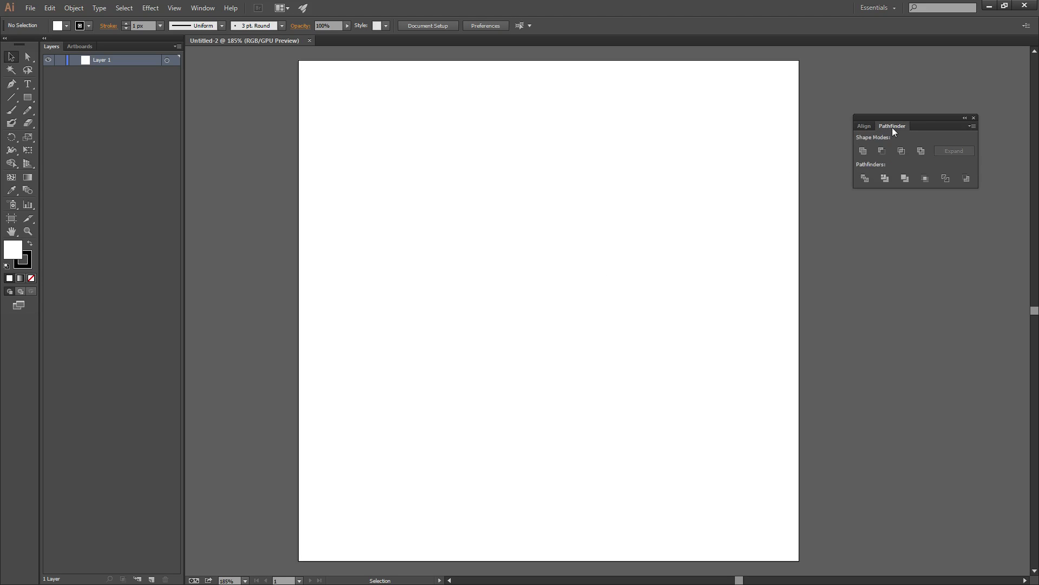
click(973, 125)
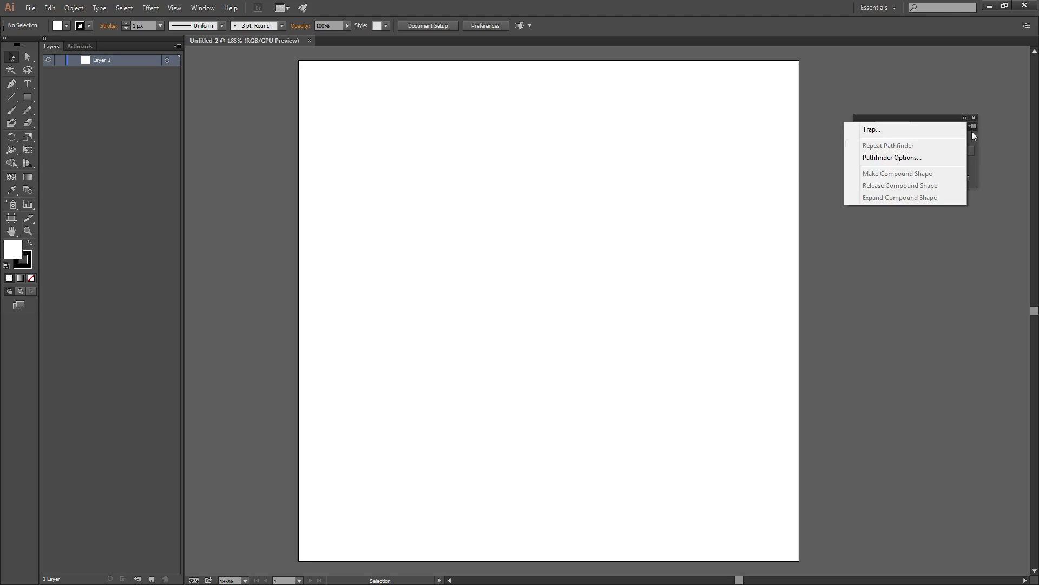
click(899, 158)
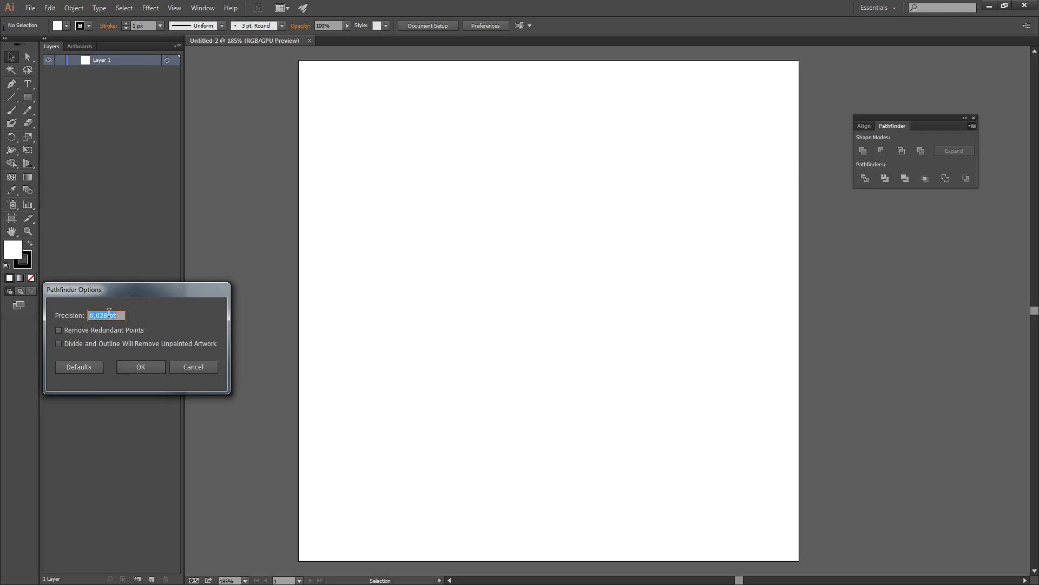
drag(137, 294, 861, 258)
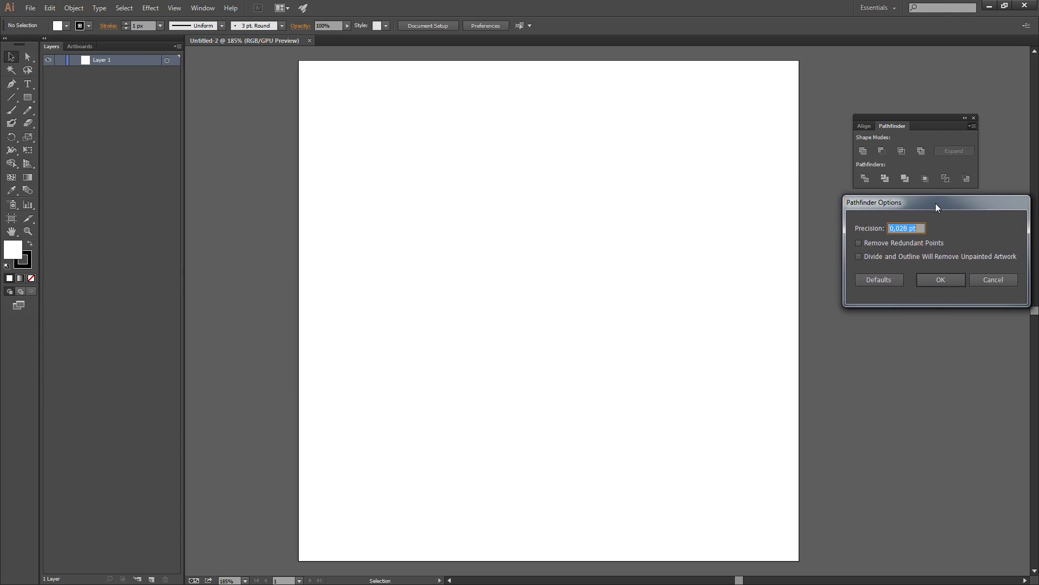
click(865, 331)
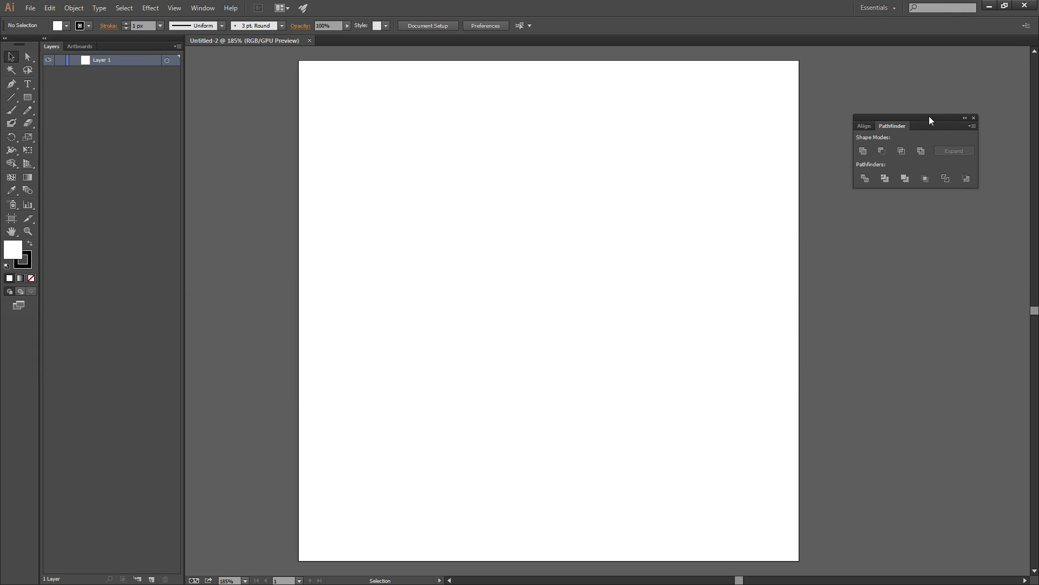
Step: Dock the Align/Pathfinder group along the right edge of the screen
drag(929, 119, 1022, 57)
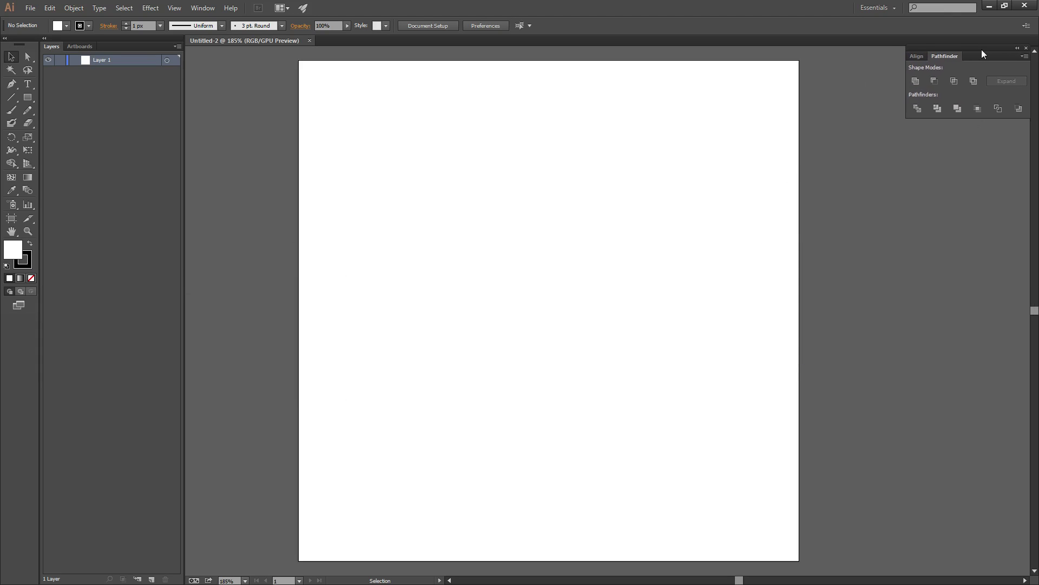
drag(1023, 61, 1032, 68)
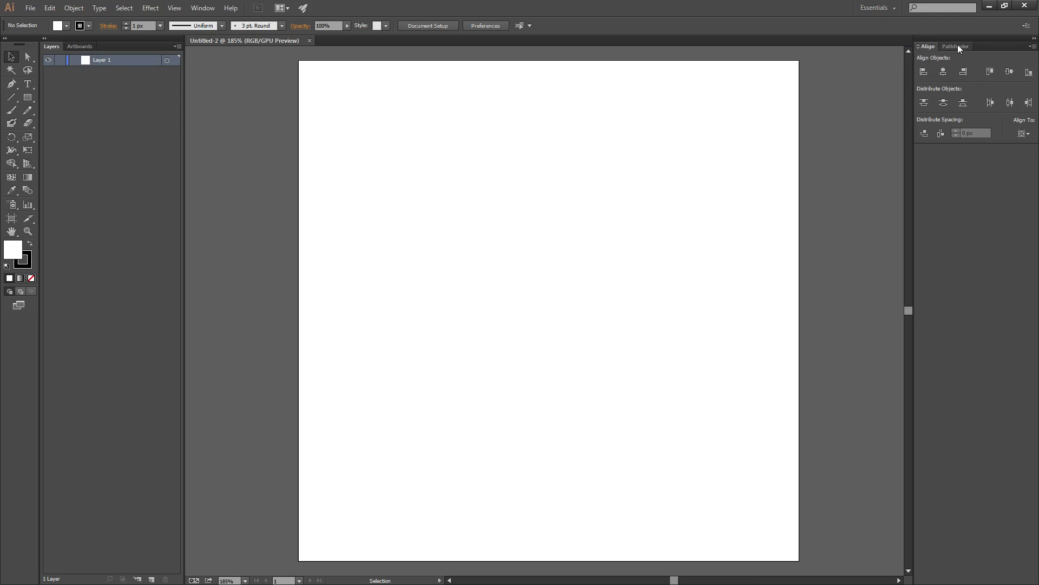
click(927, 47)
click(957, 47)
click(926, 47)
Step: Split Align and Pathfinder into separate docked columns and pan the artboard left
mouse_move(927, 46)
mouse_down()
mouse_move(918, 158)
mouse_move(925, 152)
mouse_up()
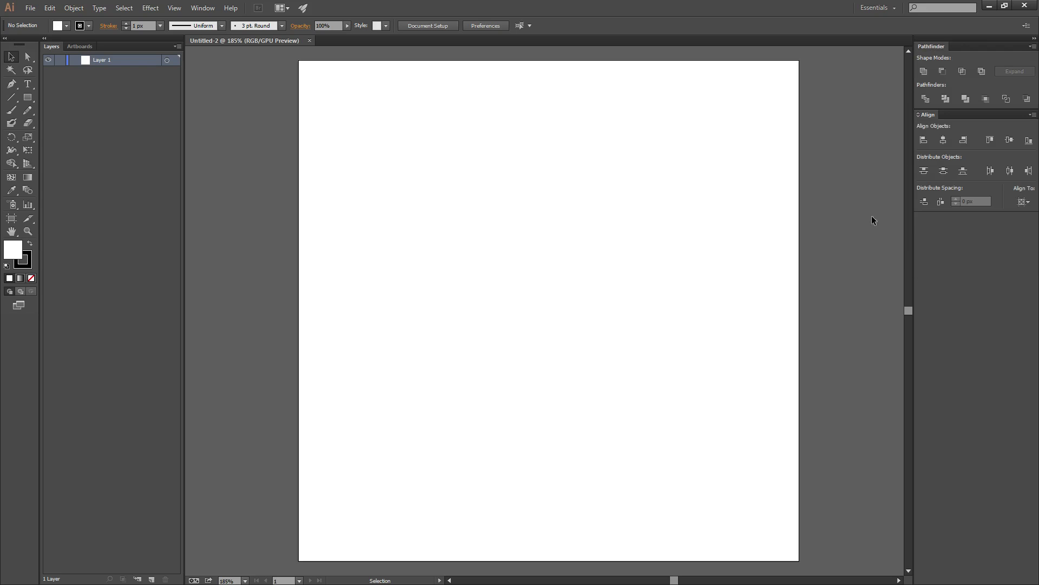
drag(931, 114, 913, 114)
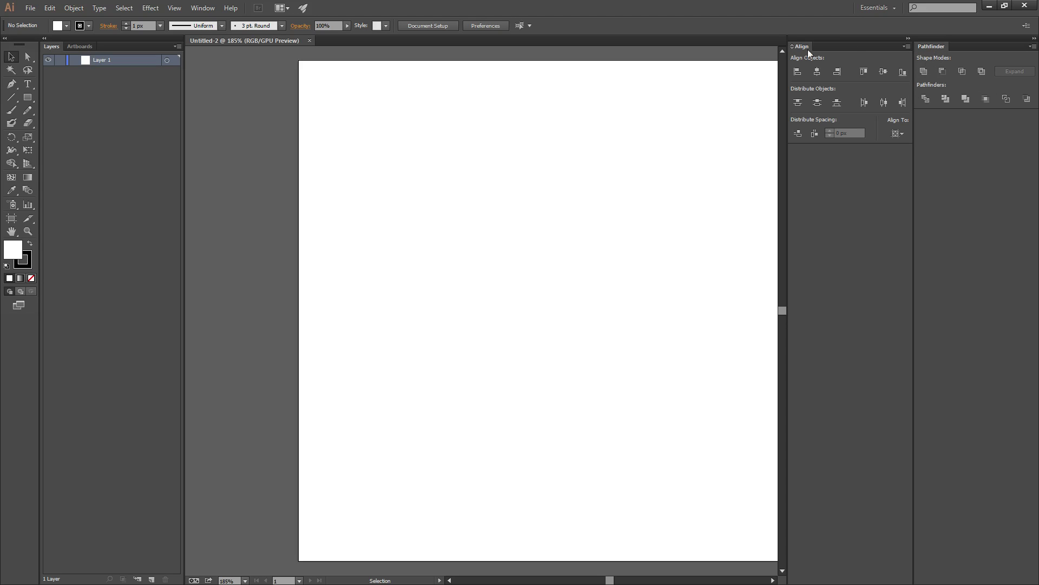
drag(801, 46, 943, 118)
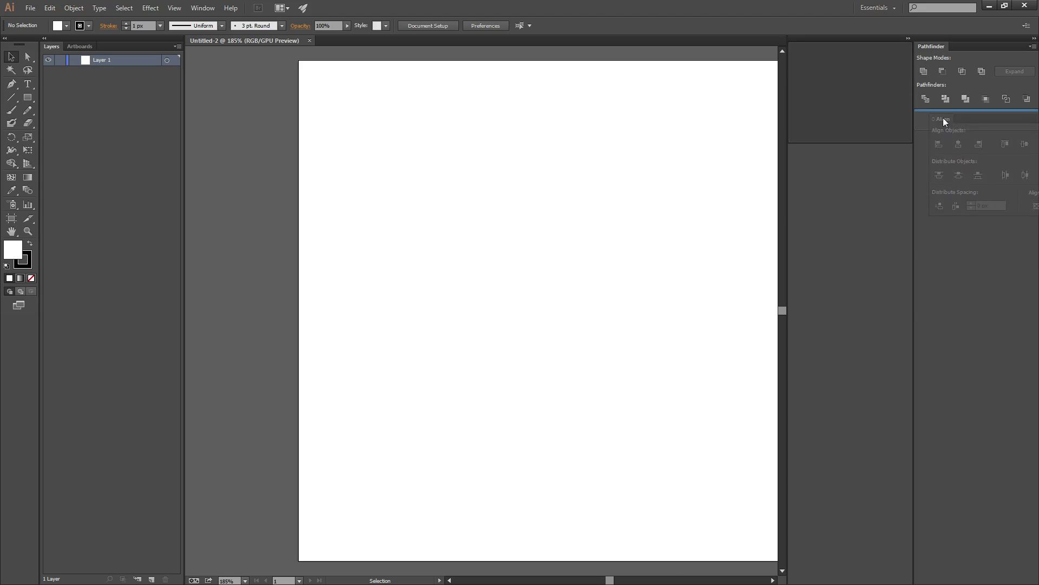
drag(940, 48, 912, 81)
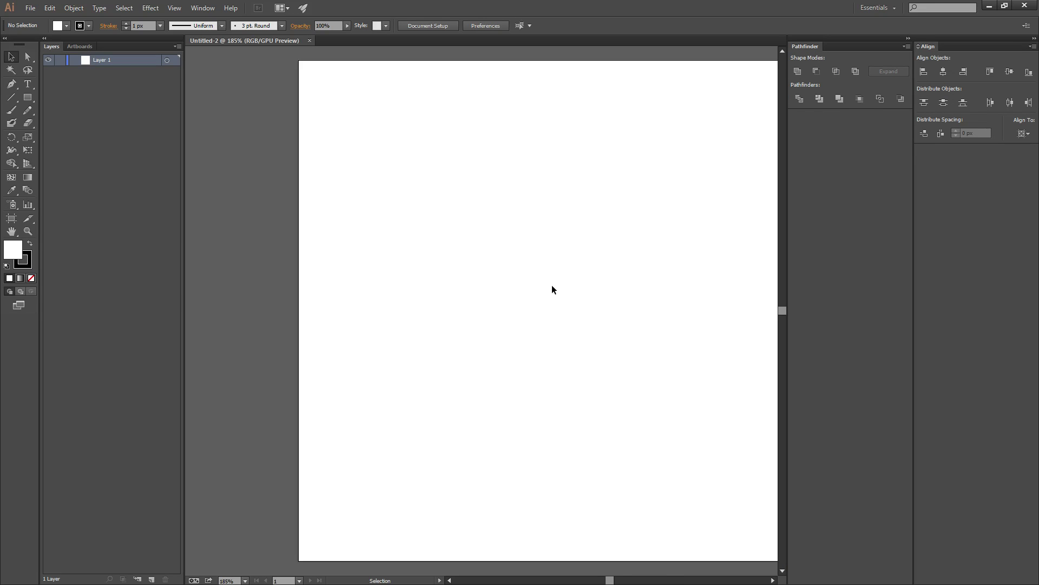
drag(570, 286, 510, 286)
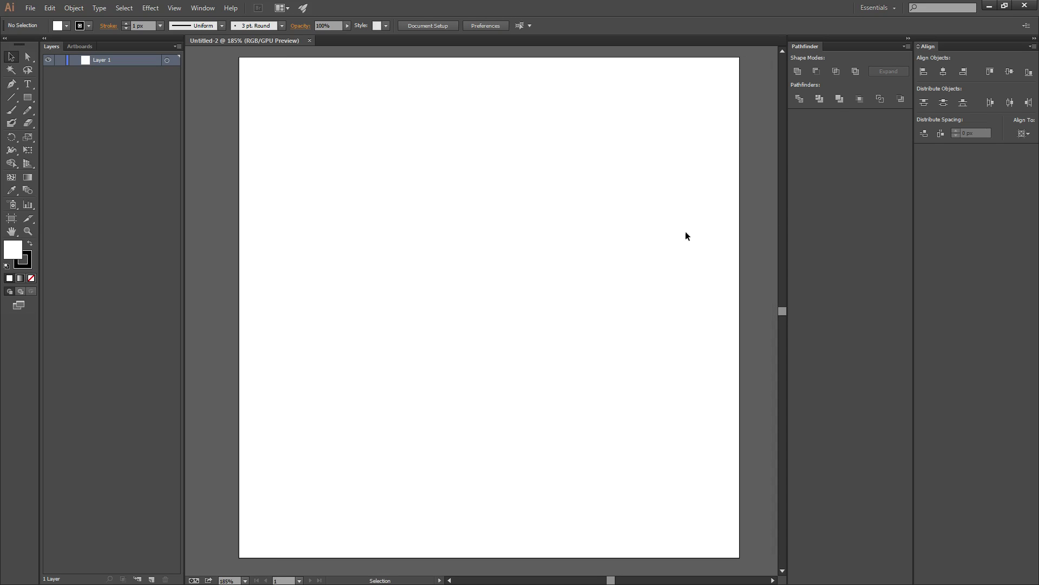
mouse_move(514, 284)
mouse_down()
mouse_move(492, 285)
mouse_move(505, 287)
mouse_up()
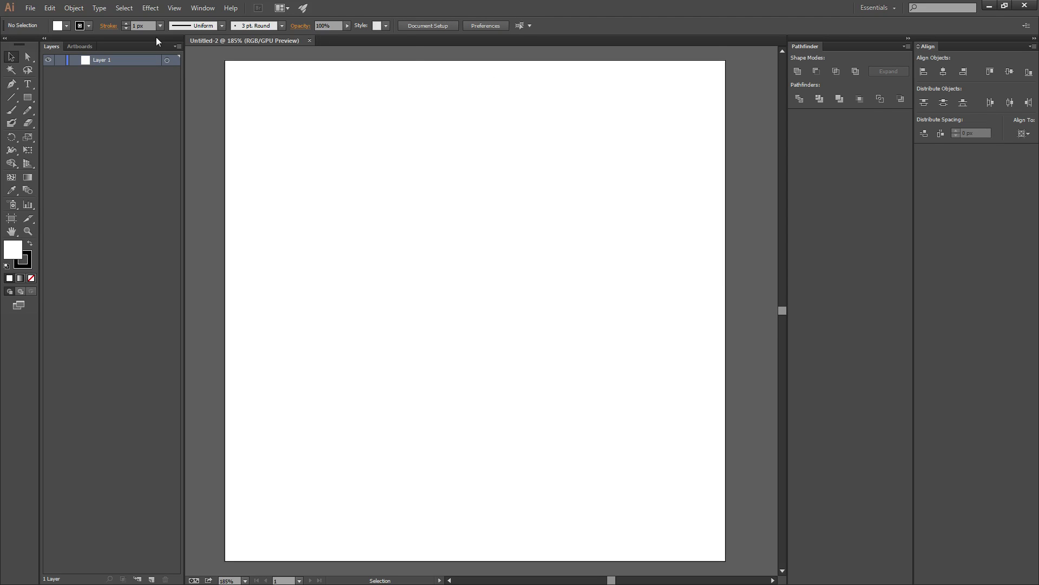
Step: Show the Swatches panel and check its grouped Brushes and Symbols tabs
click(209, 8)
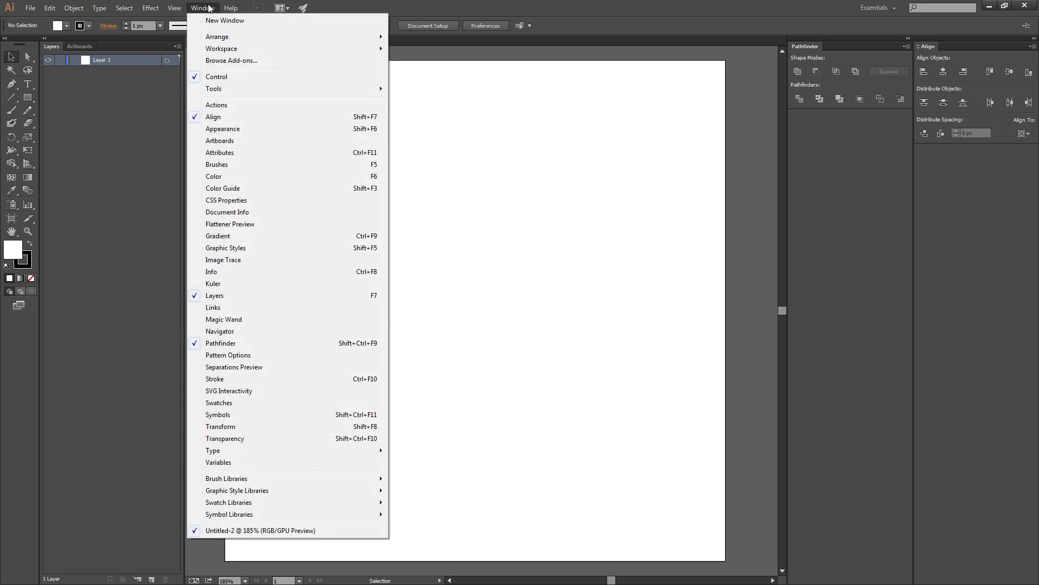
click(218, 403)
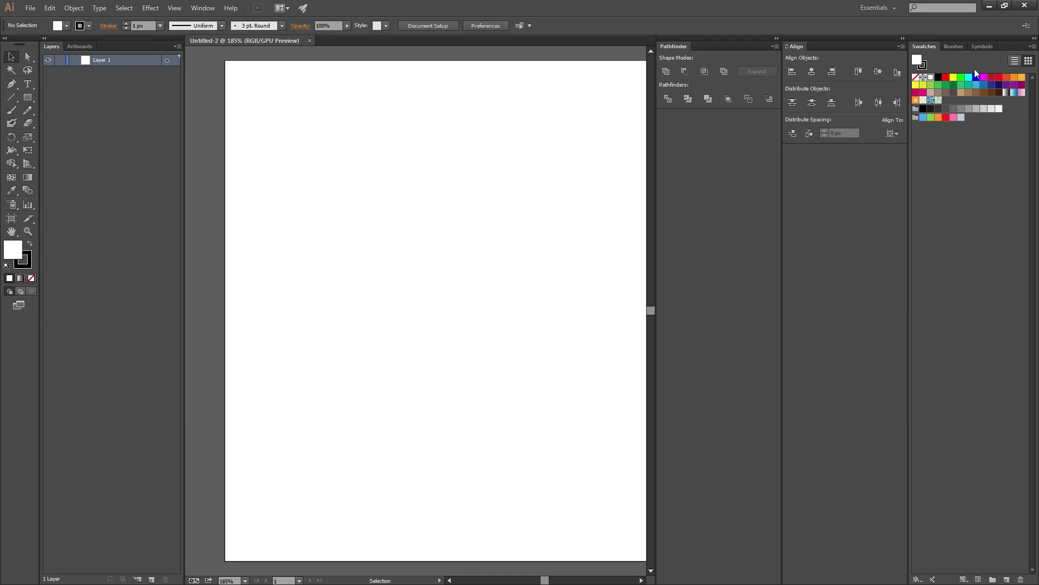
click(958, 48)
click(983, 45)
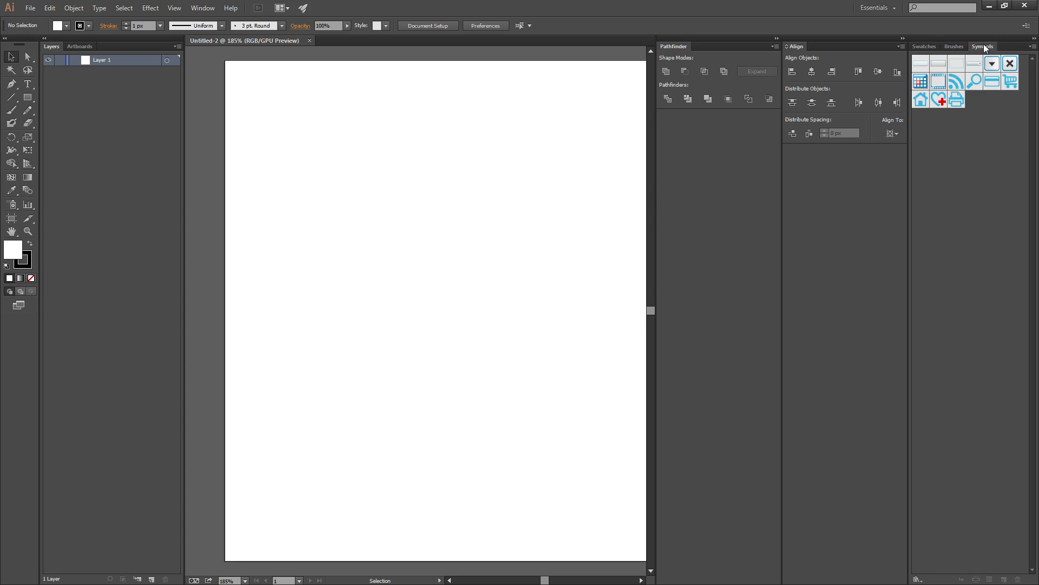
Step: Close the Brushes and Symbols tabs and dock Swatches beneath Pathfinder
right_click(953, 46)
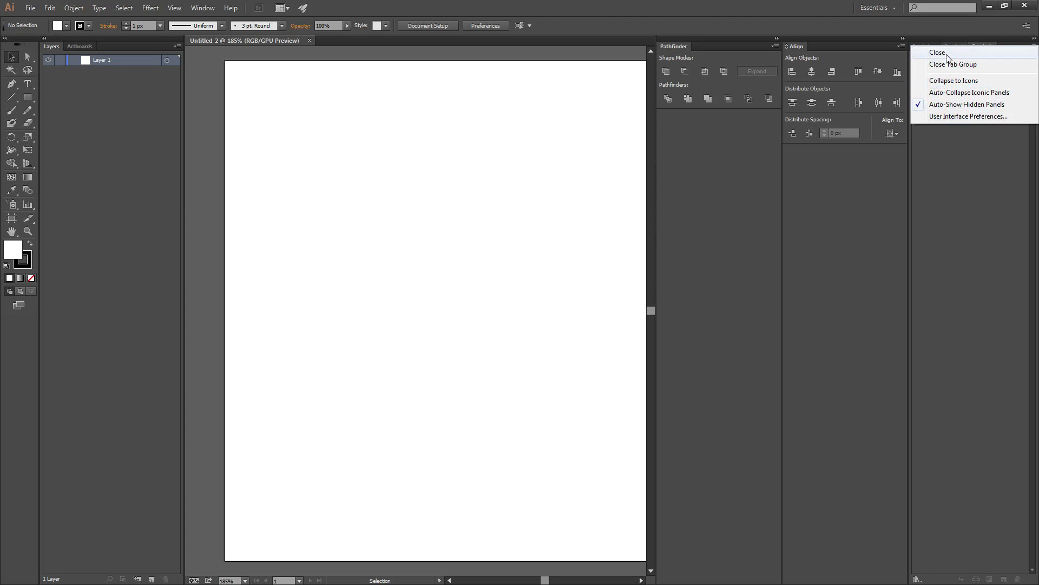
click(948, 53)
right_click(955, 46)
click(966, 53)
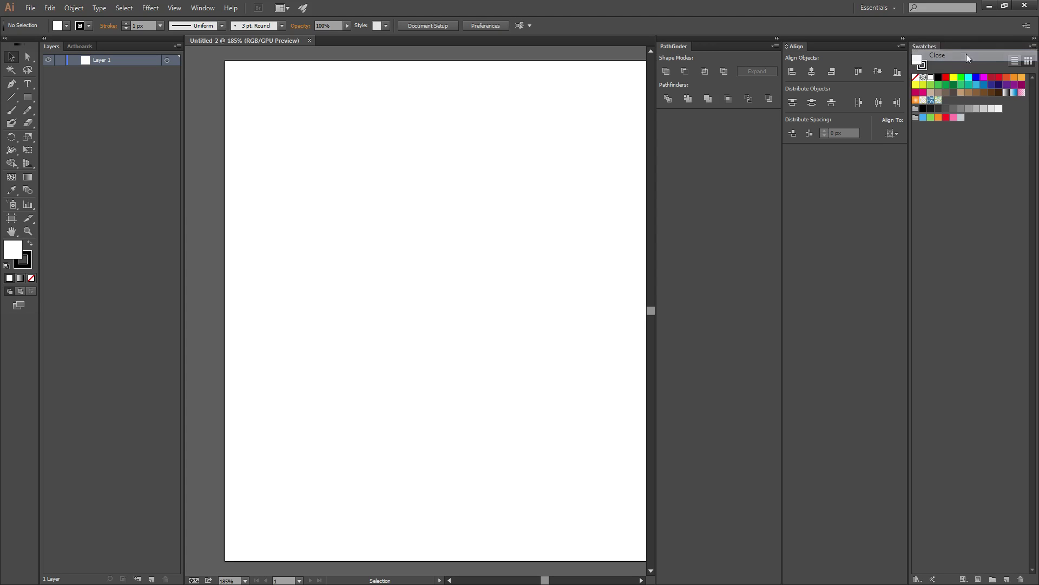
mouse_move(922, 48)
mouse_down()
mouse_move(721, 146)
mouse_move(678, 119)
mouse_up()
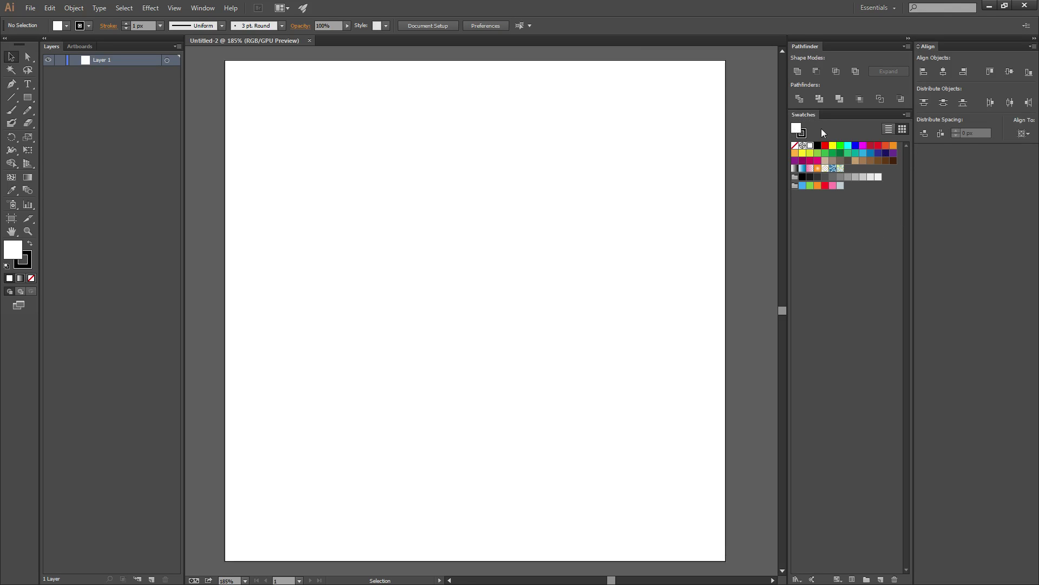
Step: Deselect swatches, browse the Swatch Libraries list, then open the Window menu
click(853, 260)
click(797, 578)
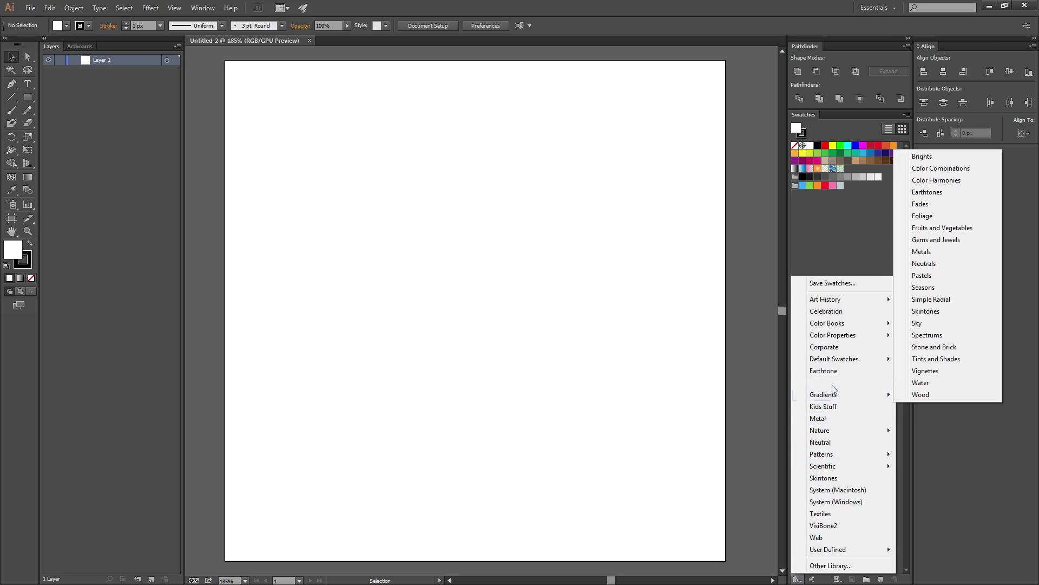
mouse_move(823, 394)
click(833, 235)
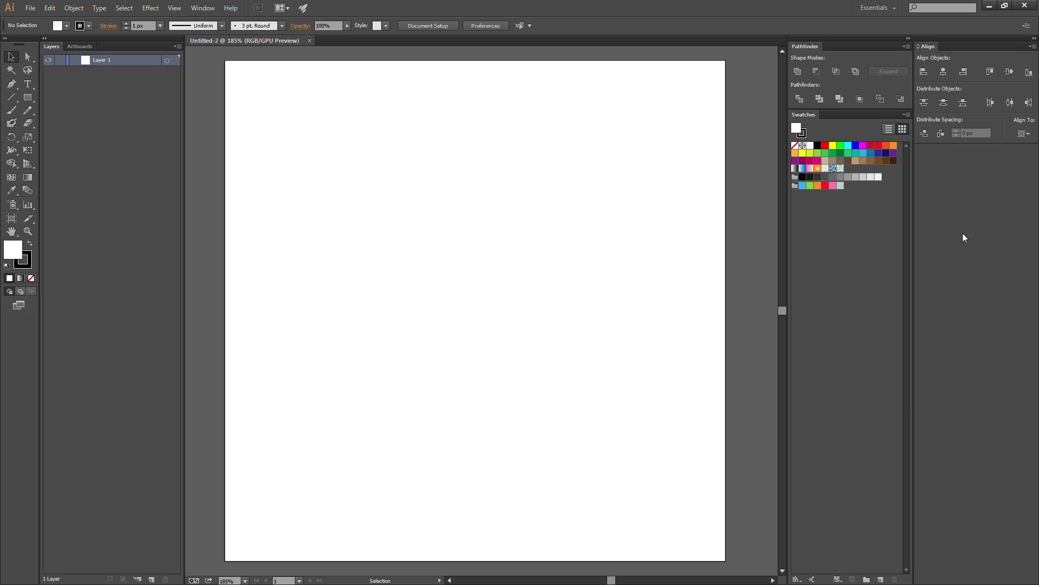
click(203, 8)
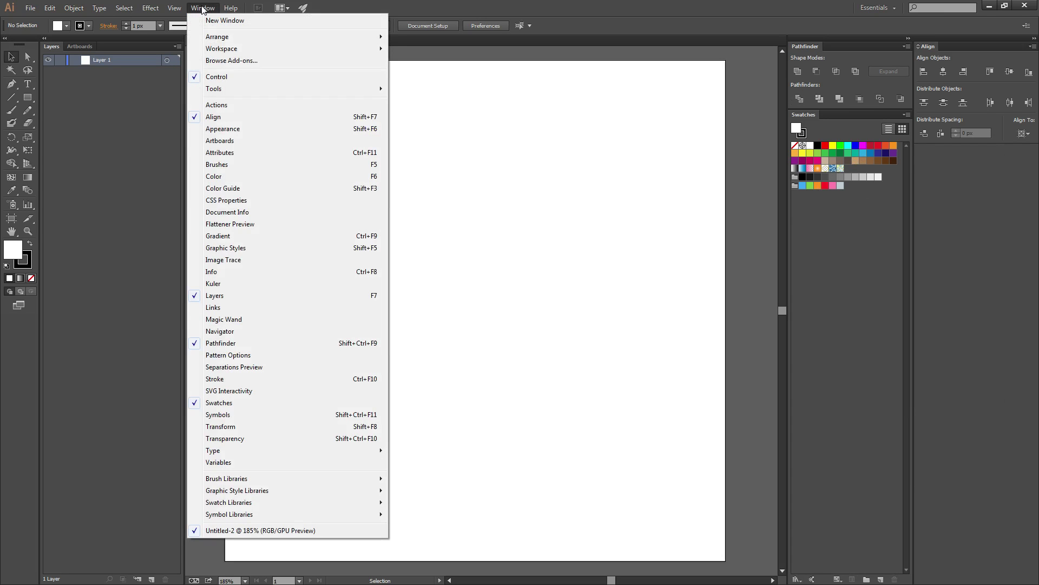
Step: Show the Appearance panel group and dock it under Align
click(224, 130)
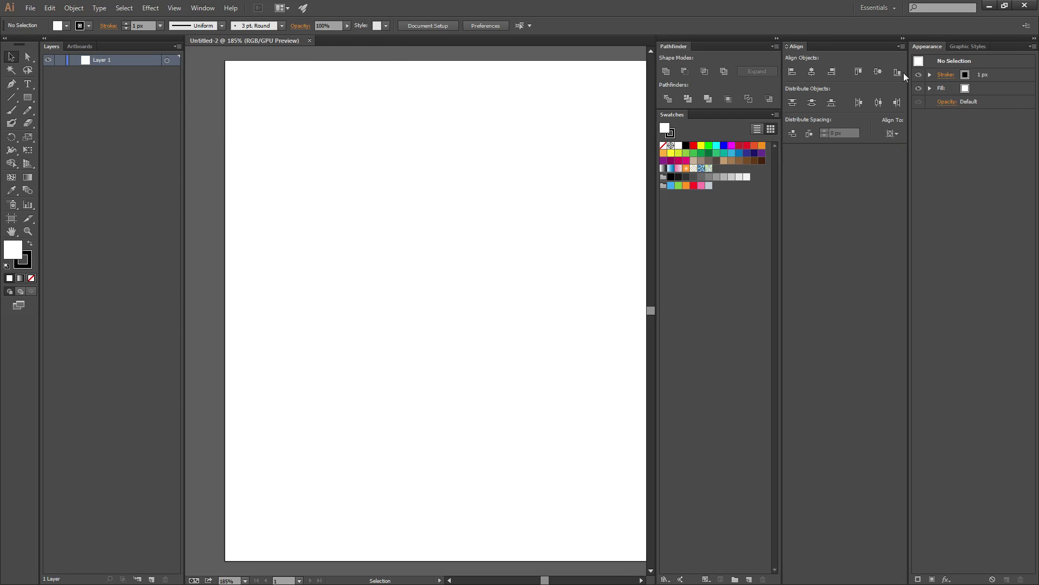
click(979, 44)
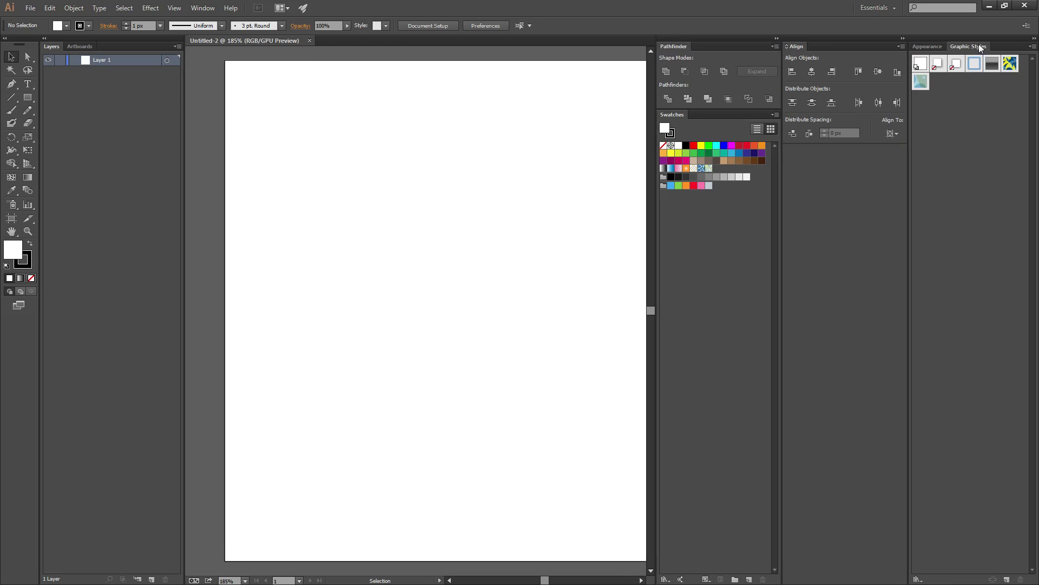
click(933, 49)
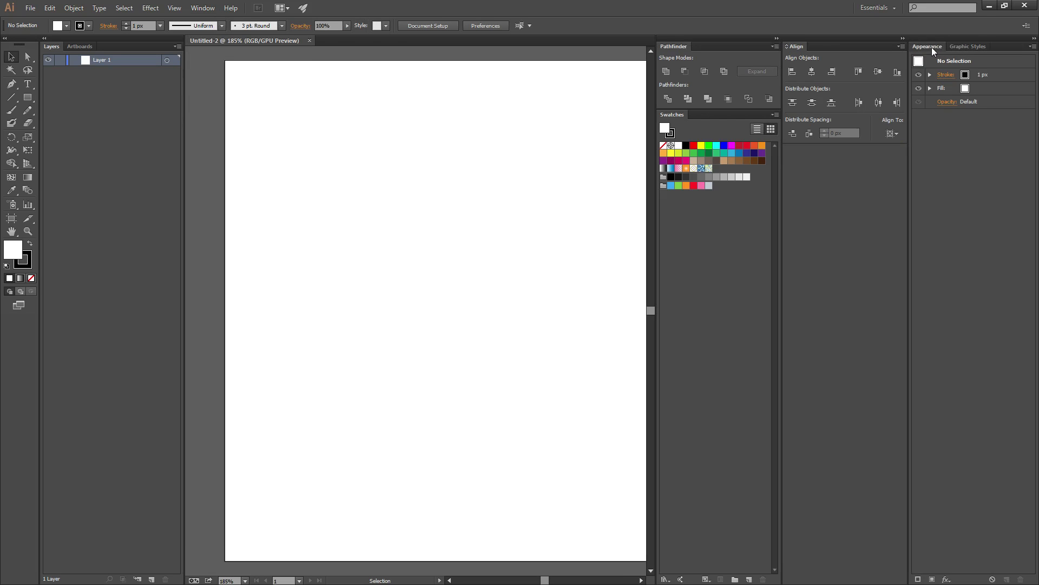
drag(933, 48, 810, 155)
mouse_move(934, 47)
mouse_down()
mouse_move(809, 224)
mouse_move(848, 253)
mouse_move(960, 243)
mouse_move(957, 153)
mouse_move(940, 203)
mouse_up()
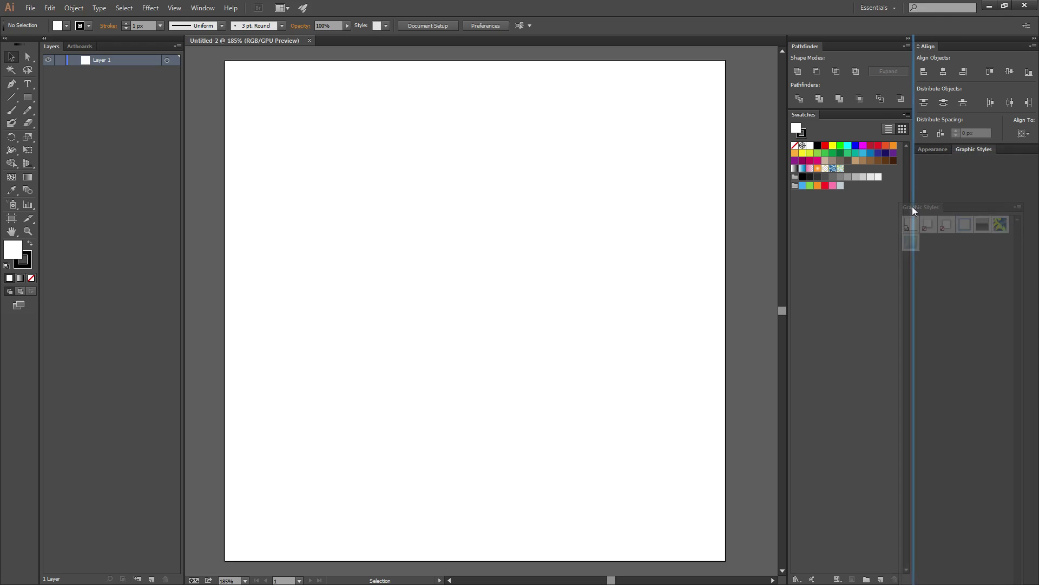
Step: Dock Graphic Styles as its own panel below Appearance and enlarge it
mouse_move(940, 203)
mouse_down()
mouse_move(928, 262)
mouse_move(418, 124)
mouse_up()
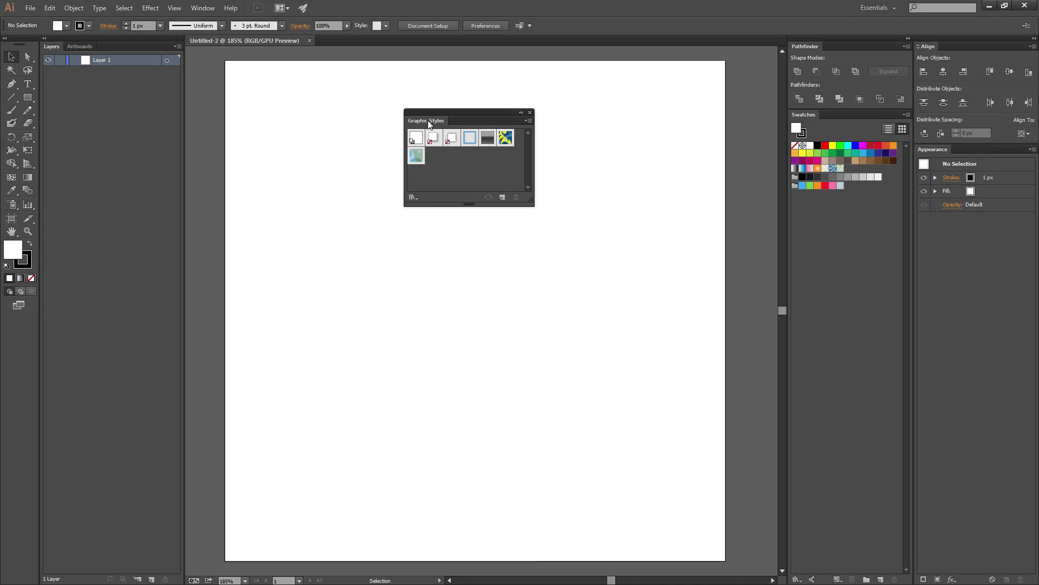
mouse_move(425, 123)
mouse_down()
mouse_move(929, 582)
mouse_move(945, 582)
mouse_up()
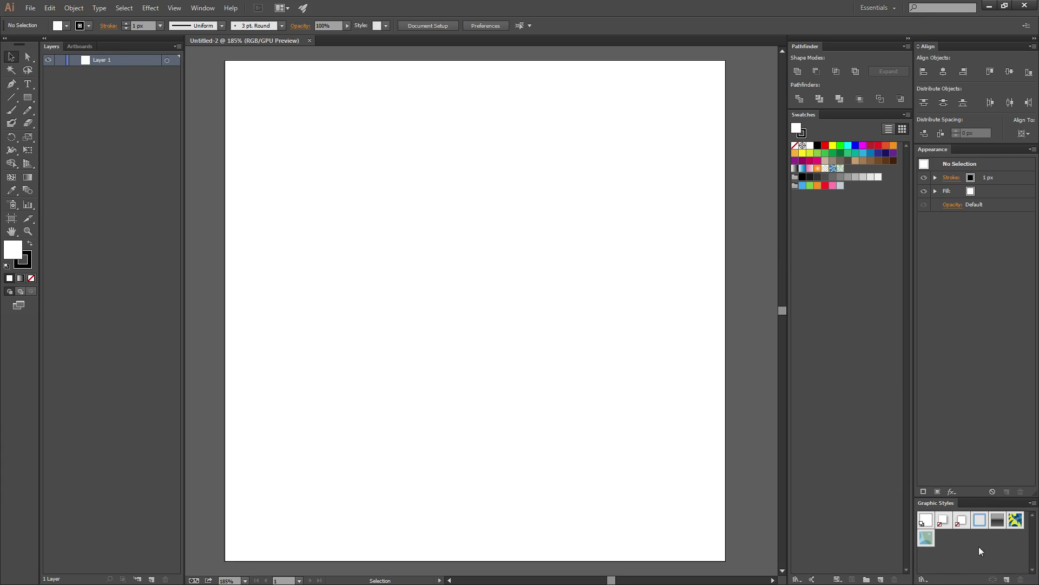
drag(965, 497, 955, 239)
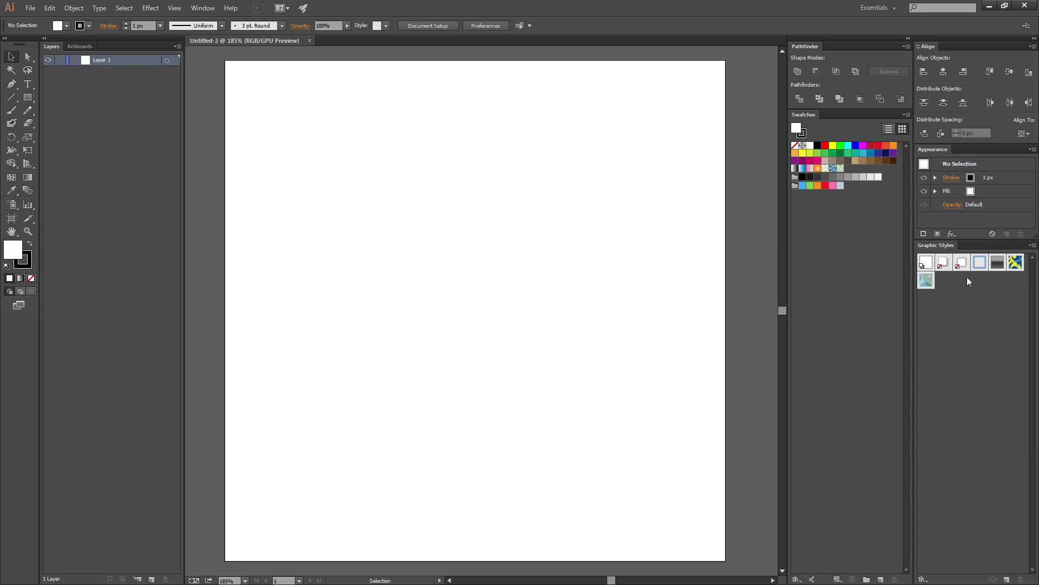
mouse_move(923, 164)
mouse_down()
mouse_move(950, 273)
mouse_move(927, 162)
mouse_up()
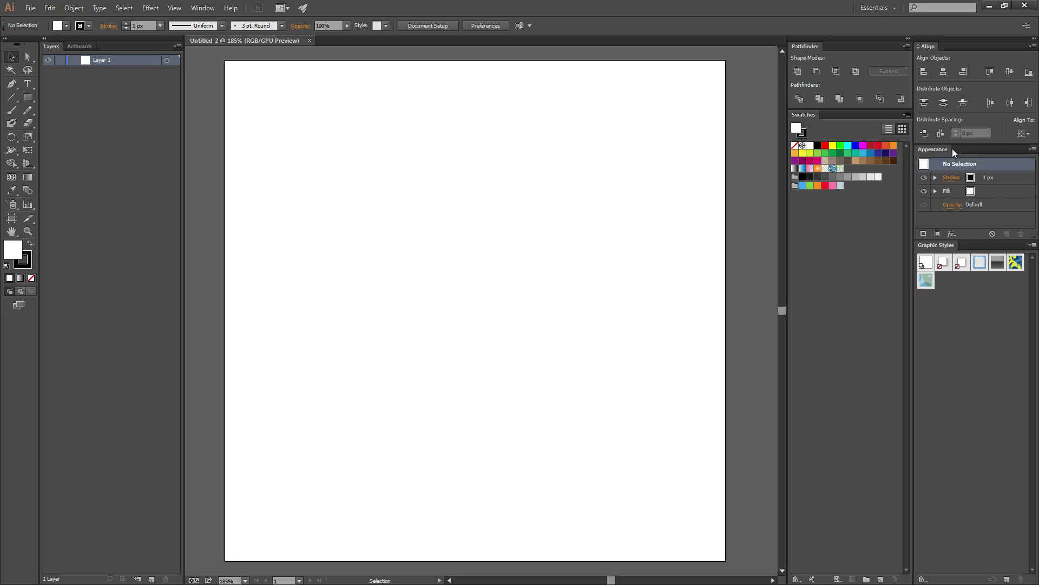
click(202, 8)
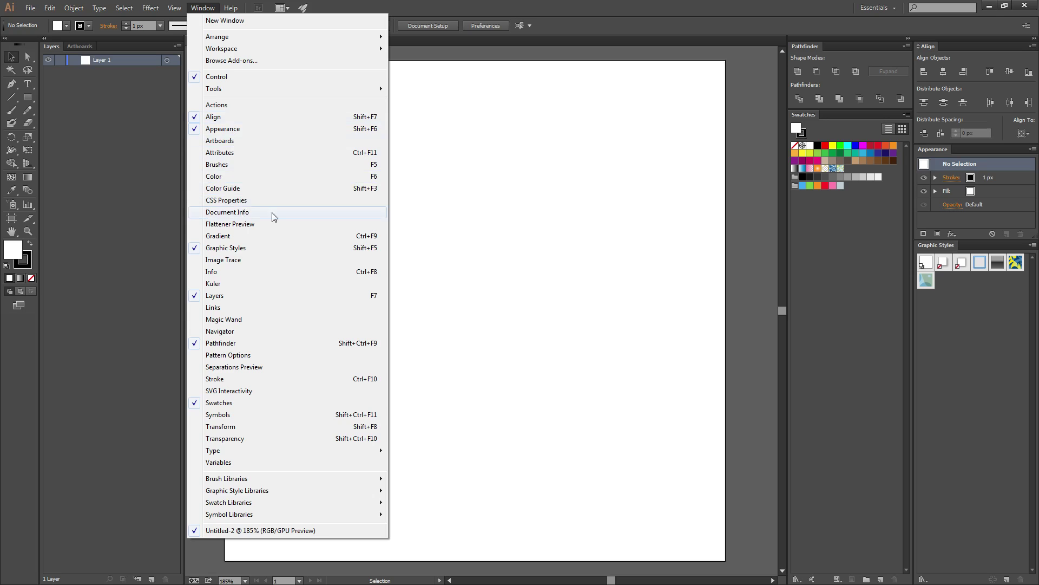
Step: Set the current fill to yellow-green R 217, G 224, B 33, cancelling Swatch Options and Color Picker
click(877, 260)
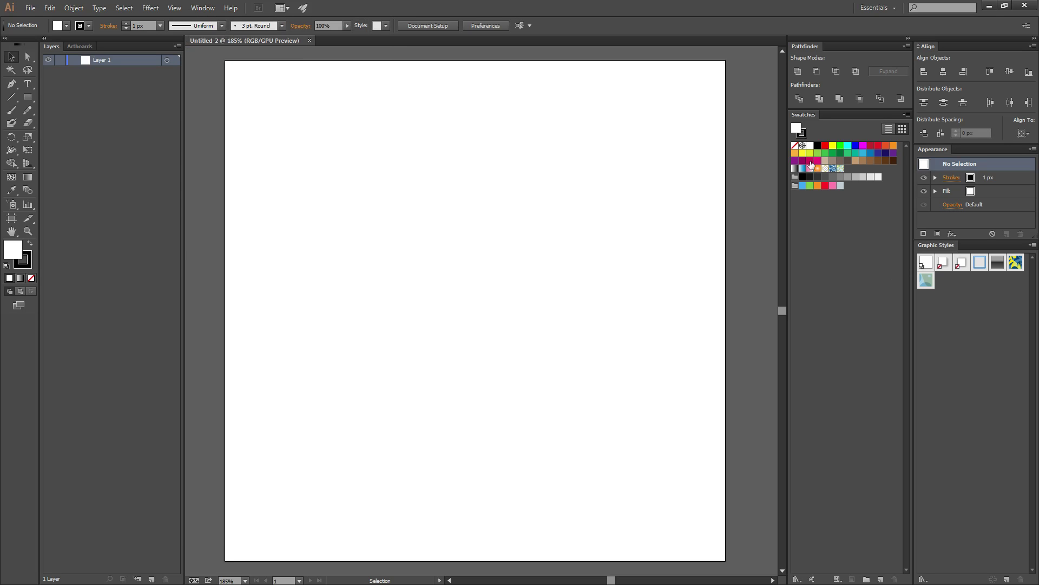
double_click(811, 154)
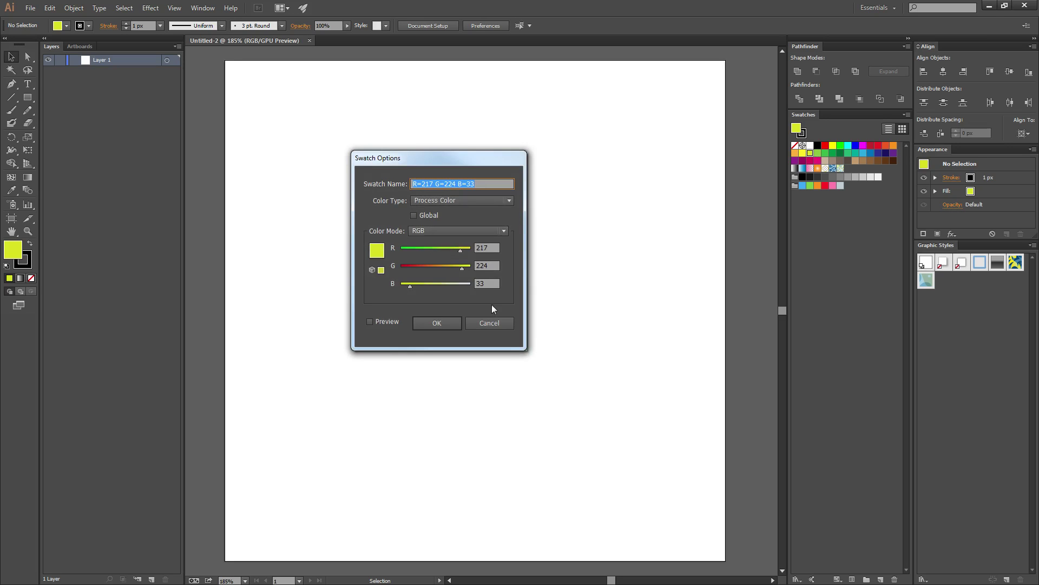
click(489, 322)
double_click(13, 249)
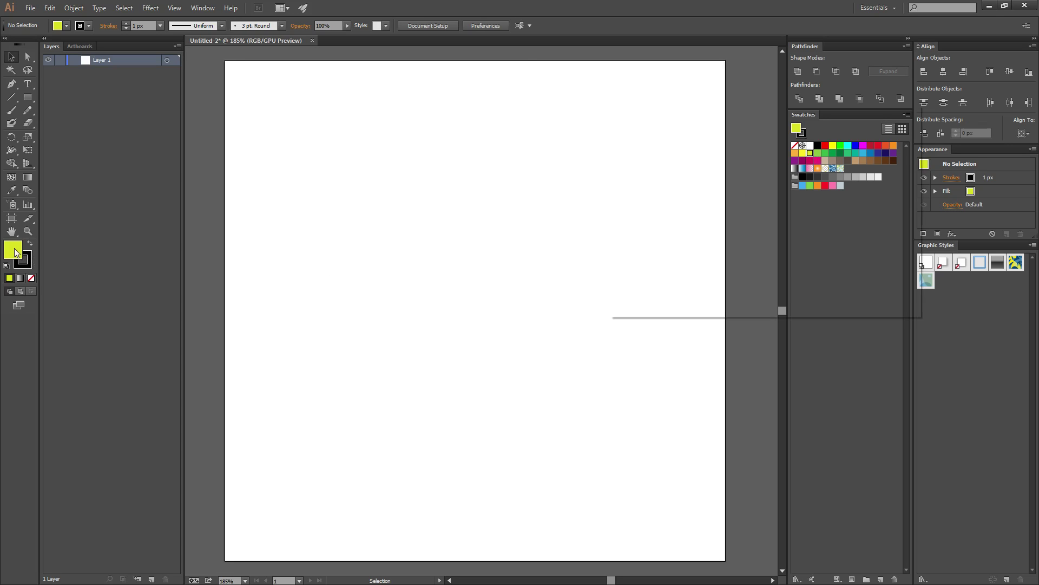
click(882, 163)
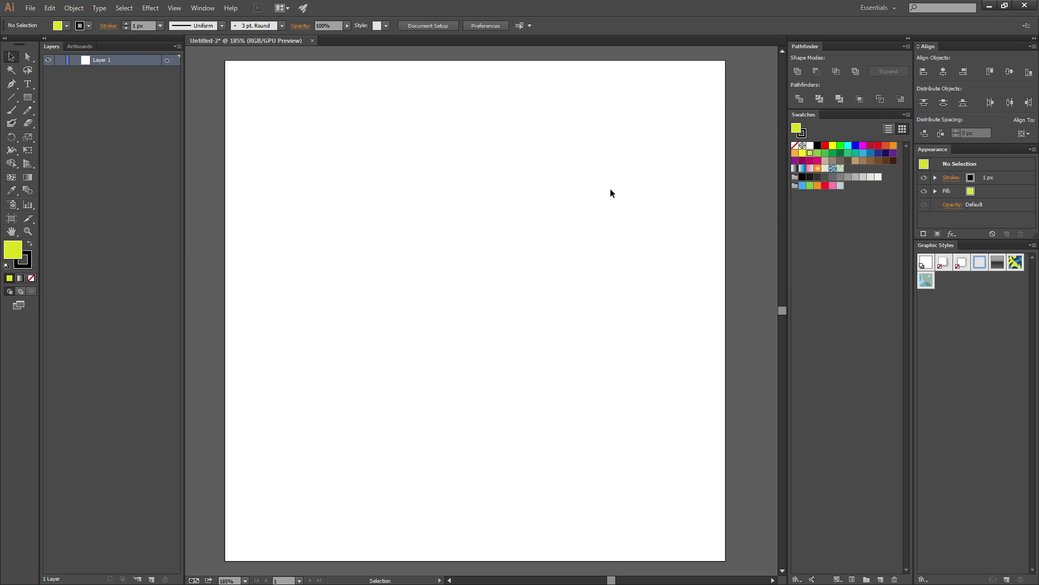
click(205, 8)
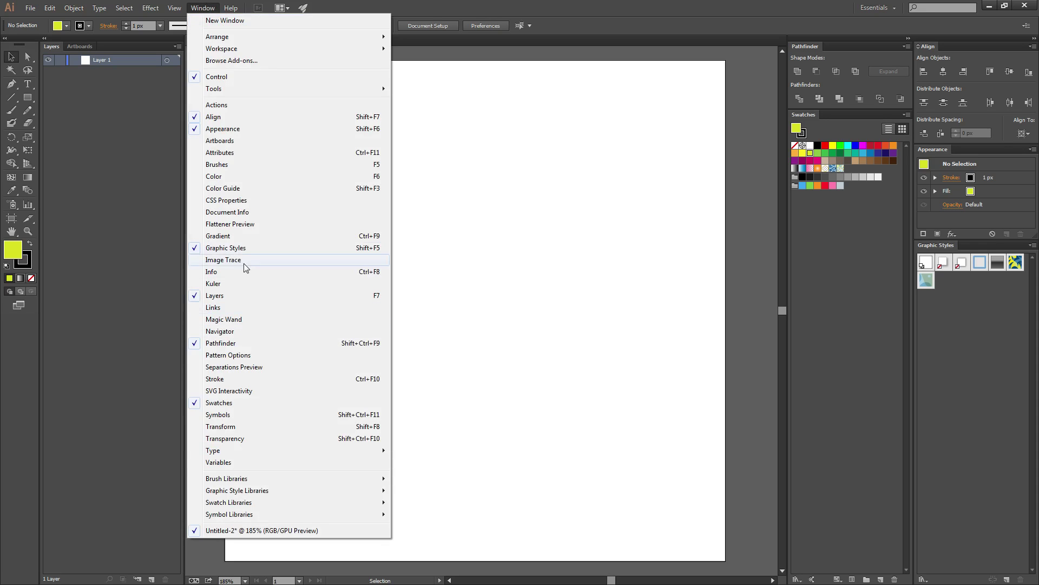
Step: Open the Gradient panel and dock Gradient and Transparency under Swatches
click(226, 236)
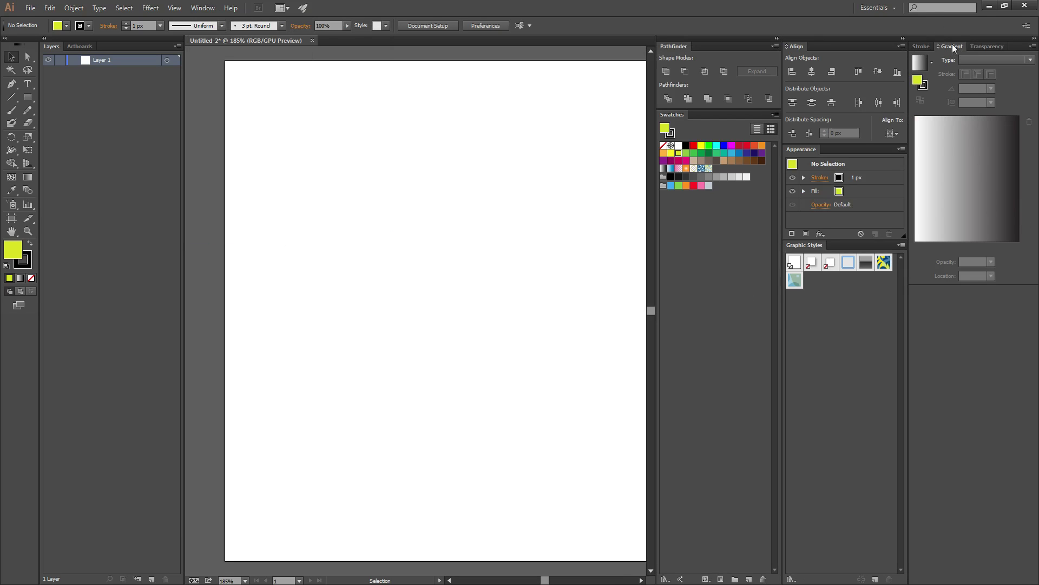
mouse_move(953, 46)
mouse_down()
mouse_move(716, 240)
mouse_move(672, 583)
mouse_move(699, 462)
mouse_move(696, 211)
mouse_up()
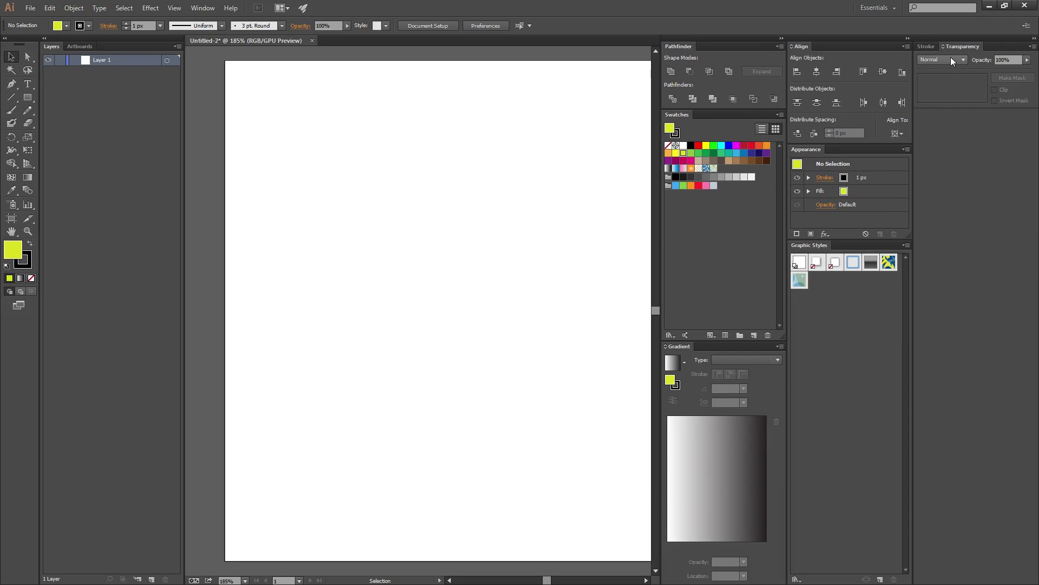
mouse_move(962, 46)
mouse_down()
mouse_move(726, 582)
mouse_move(729, 529)
mouse_up()
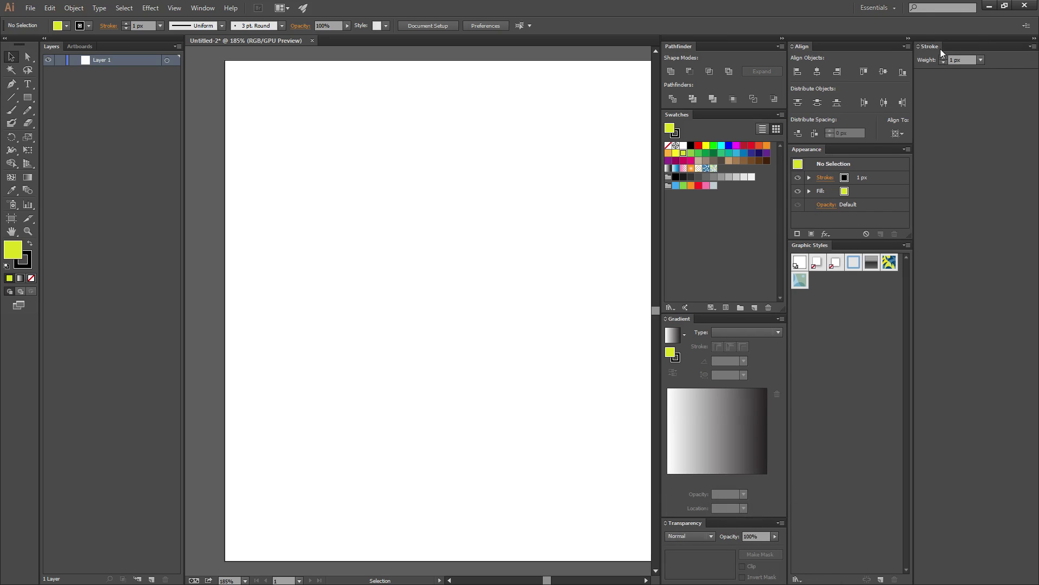
Step: Show all Stroke options and dock the Stroke panel between Align and Appearance
mouse_move(935, 46)
mouse_down()
mouse_move(823, 582)
mouse_move(848, 547)
mouse_up()
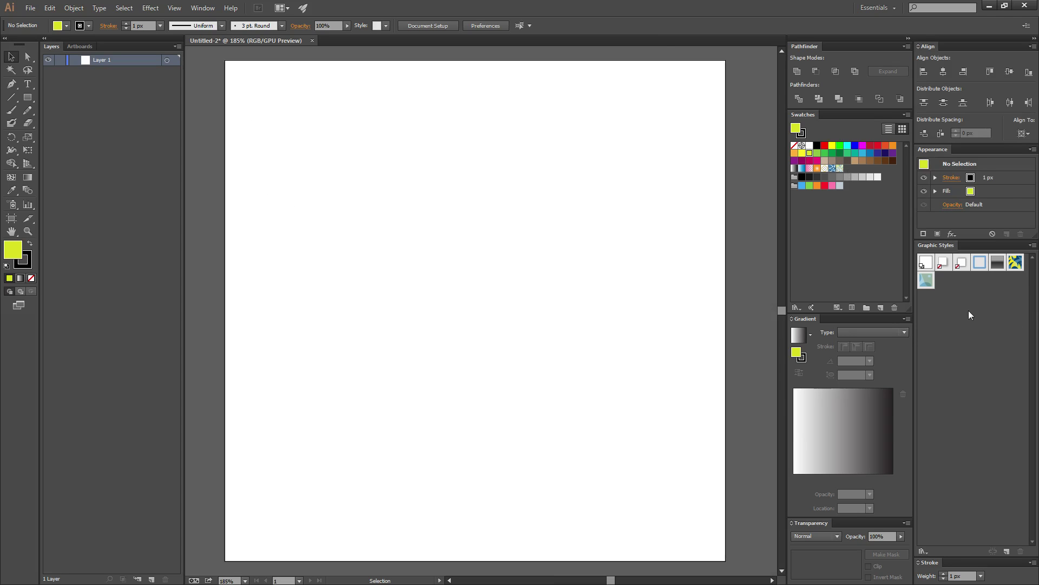
click(1033, 564)
click(984, 568)
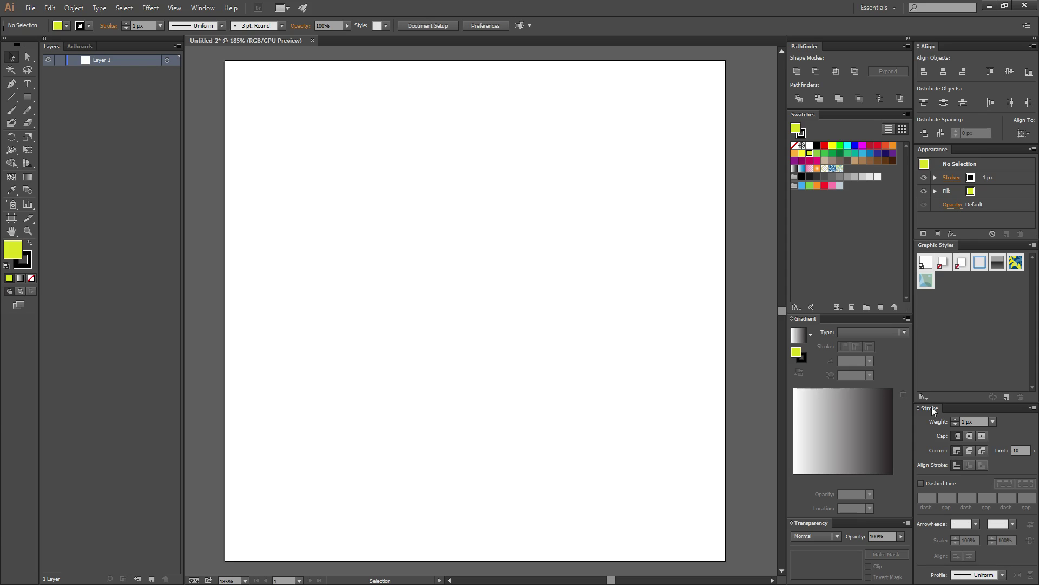
drag(931, 407, 939, 143)
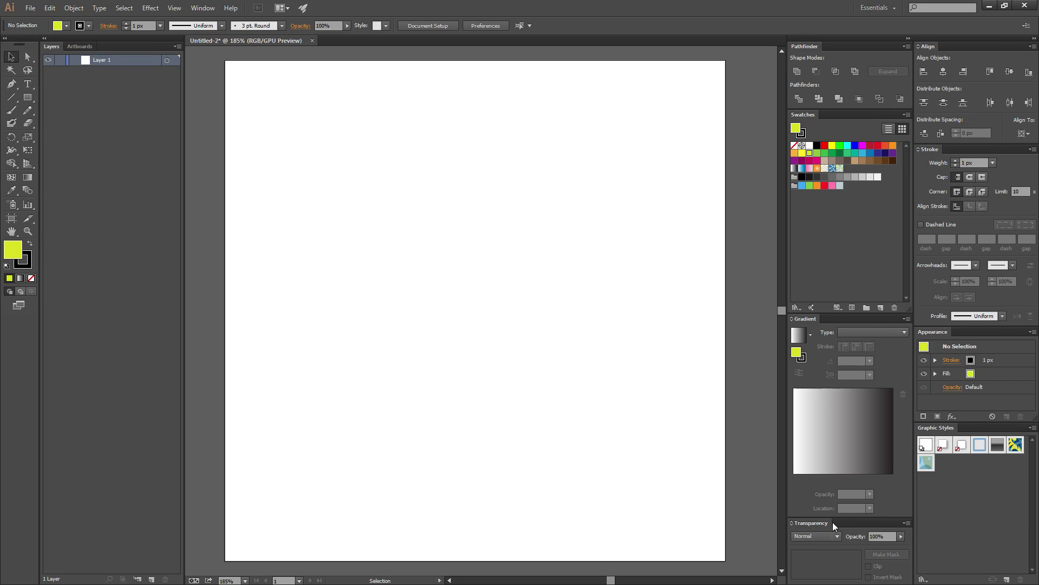
Step: Stack the Transparency panel above Gradient and adjust the Swatches panel height
drag(817, 524, 827, 310)
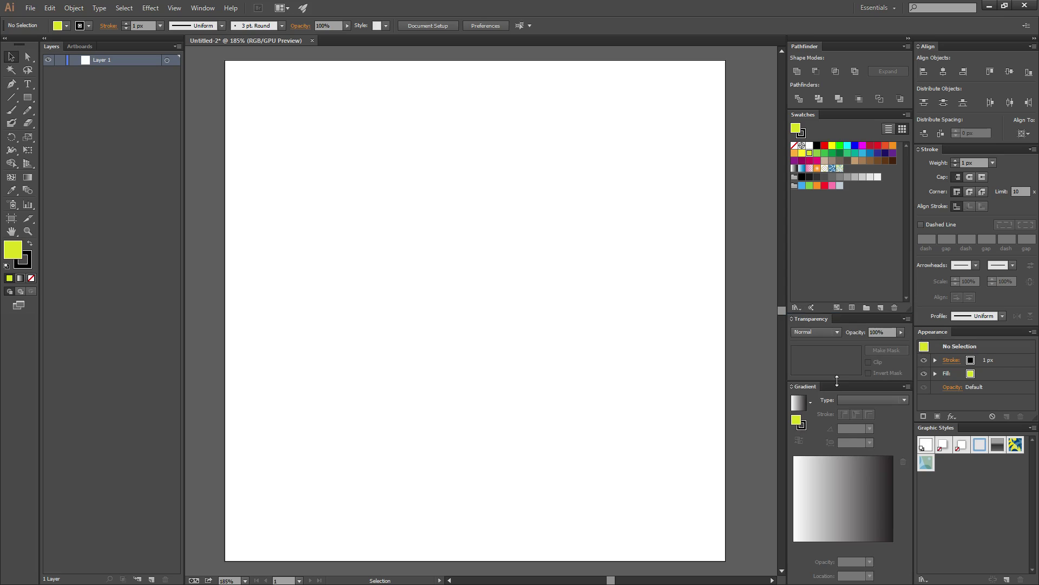
drag(837, 381, 841, 438)
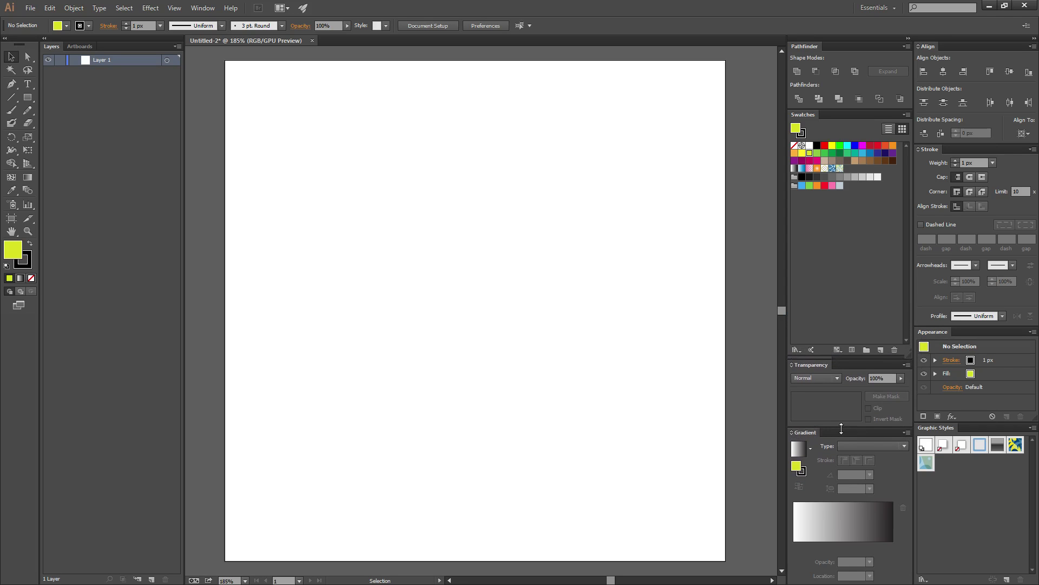
drag(841, 438, 841, 432)
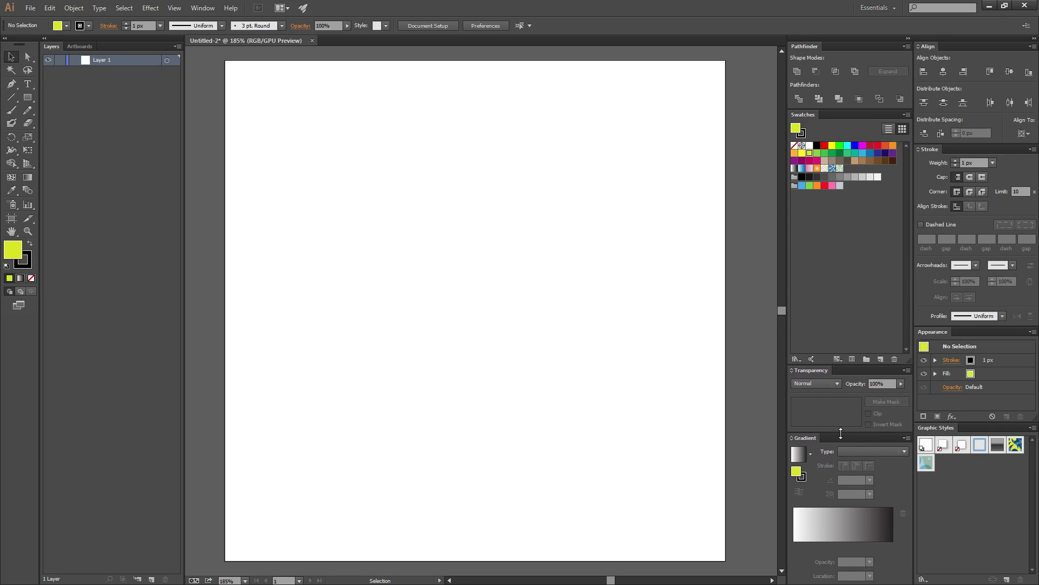
Step: Shorten the Swatches panel a little more and review the Window menu's panel list
click(908, 438)
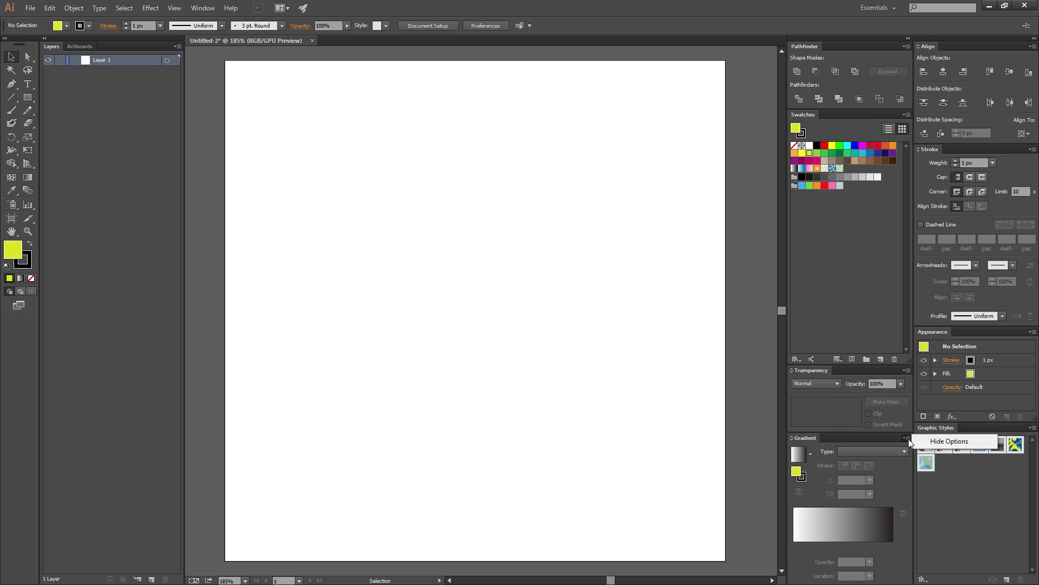
click(902, 486)
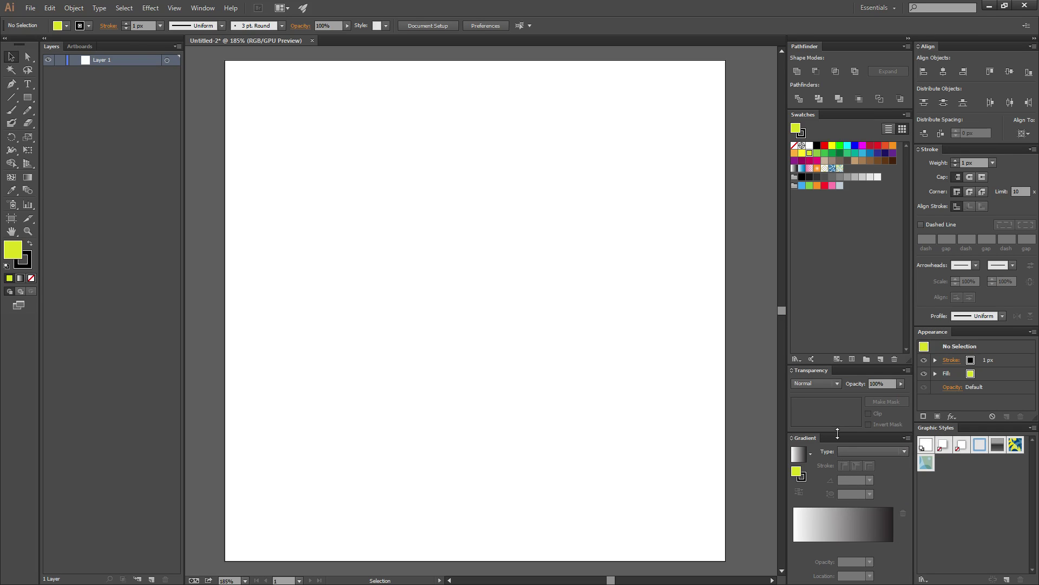
drag(838, 433, 853, 432)
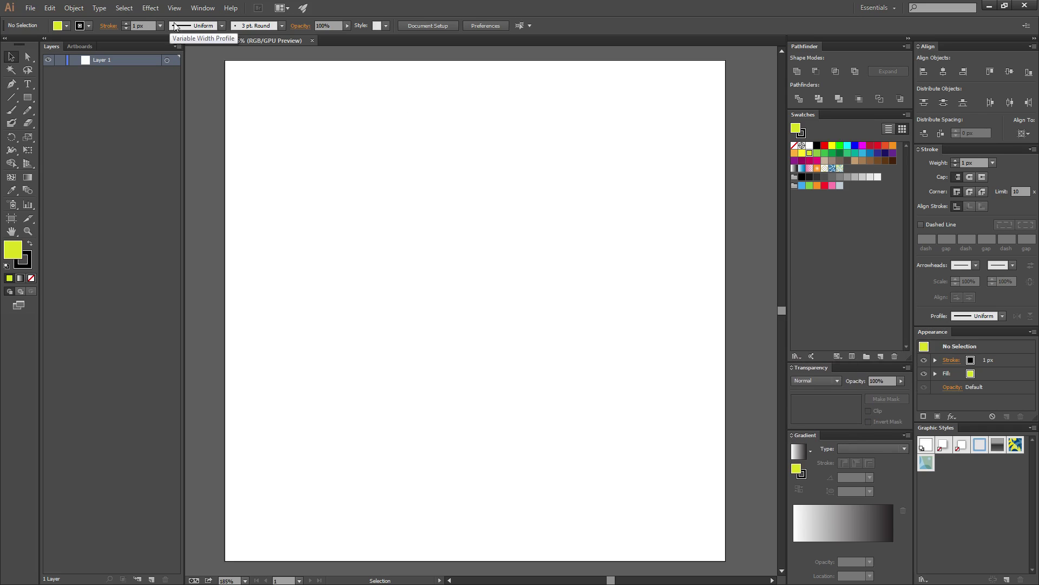
click(199, 9)
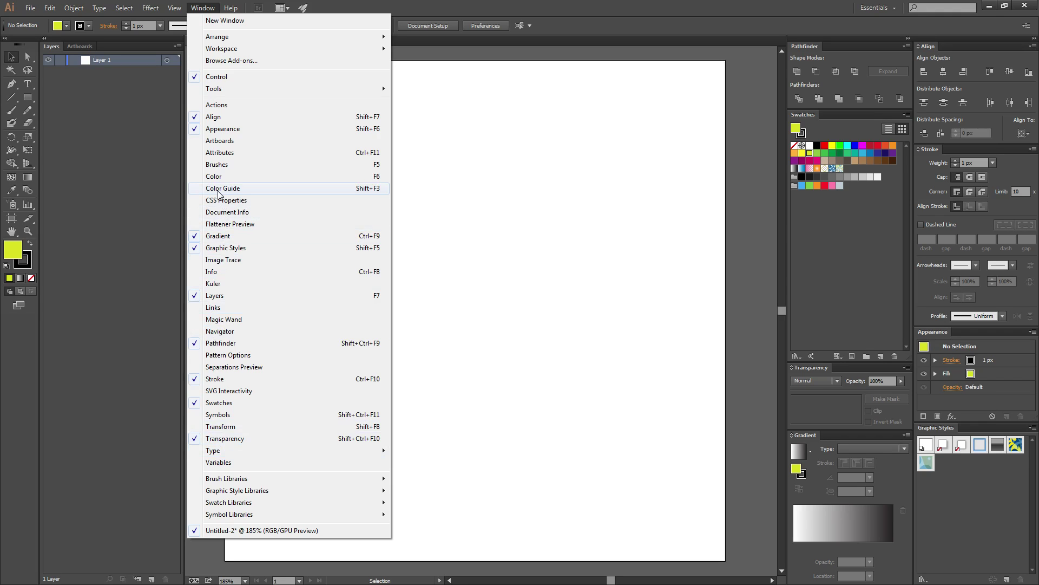
click(511, 46)
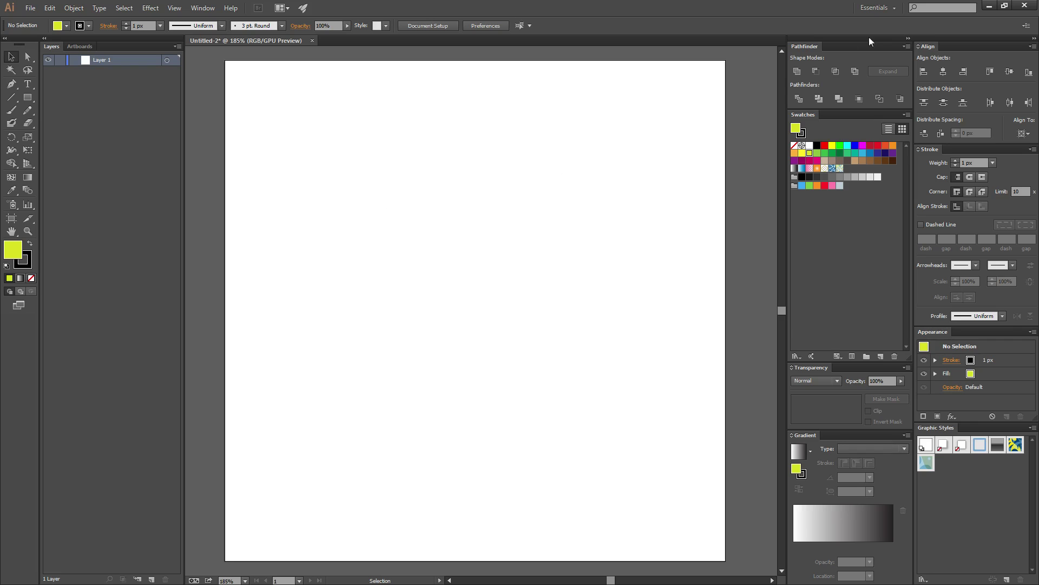
Step: Save the panel arrangement as a new workspace named 'illustrator_videos'
click(896, 13)
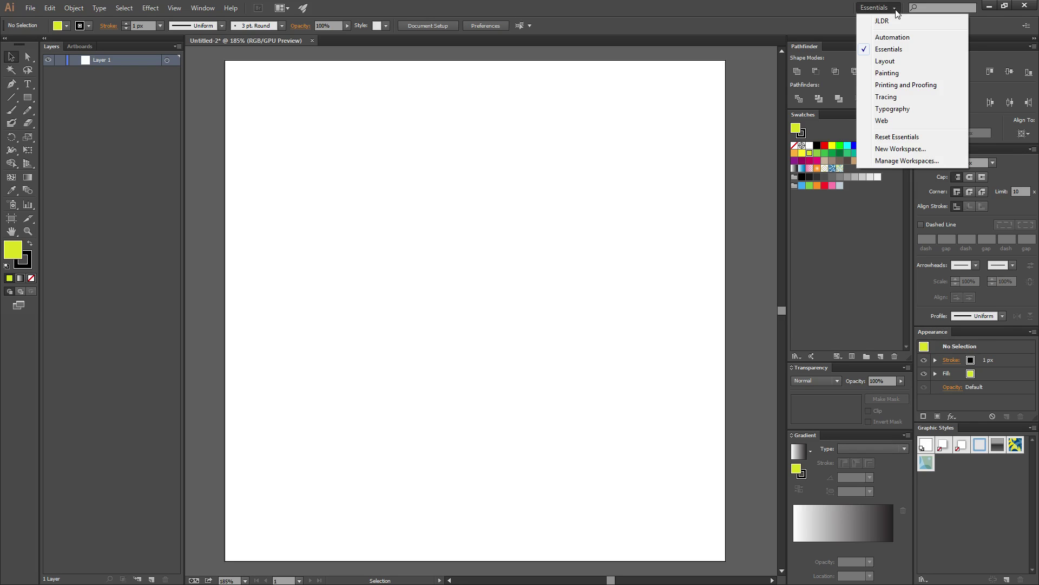
click(911, 152)
mouse_move(184, 276)
mouse_down()
mouse_move(554, 215)
mouse_move(497, 221)
mouse_up()
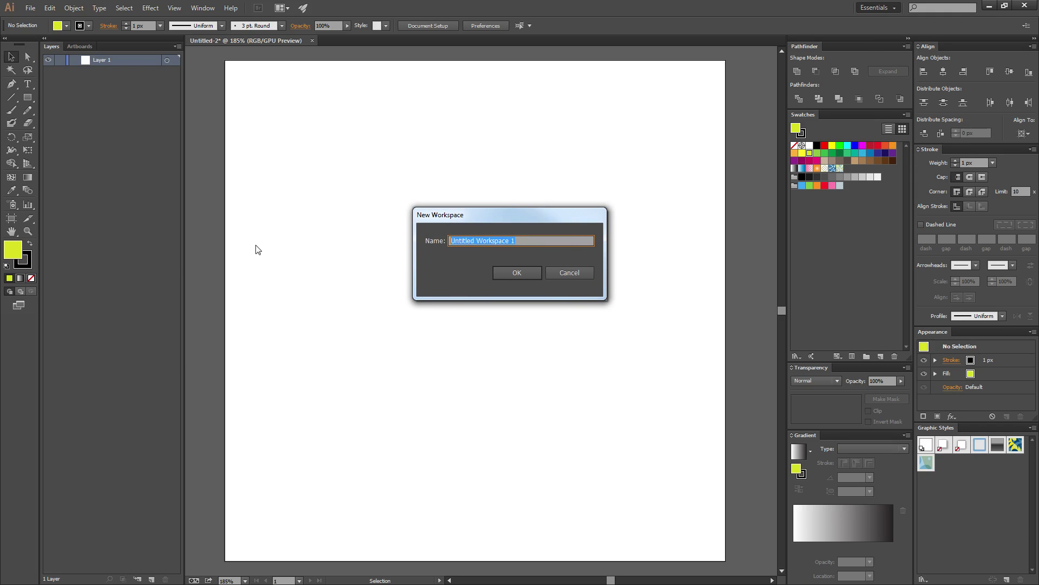
text(illustrator_)
text(videos)
click(519, 276)
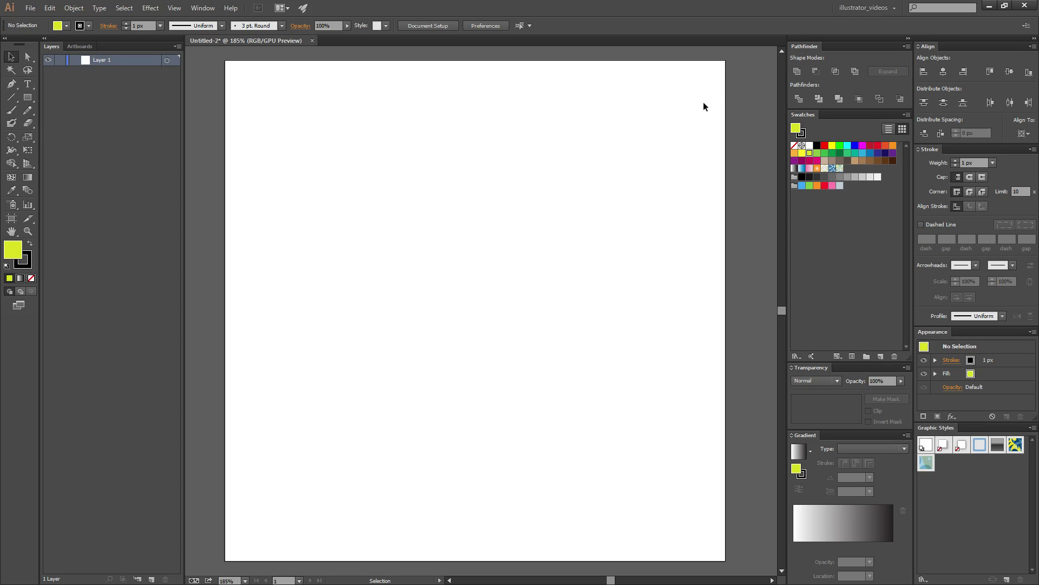
click(893, 10)
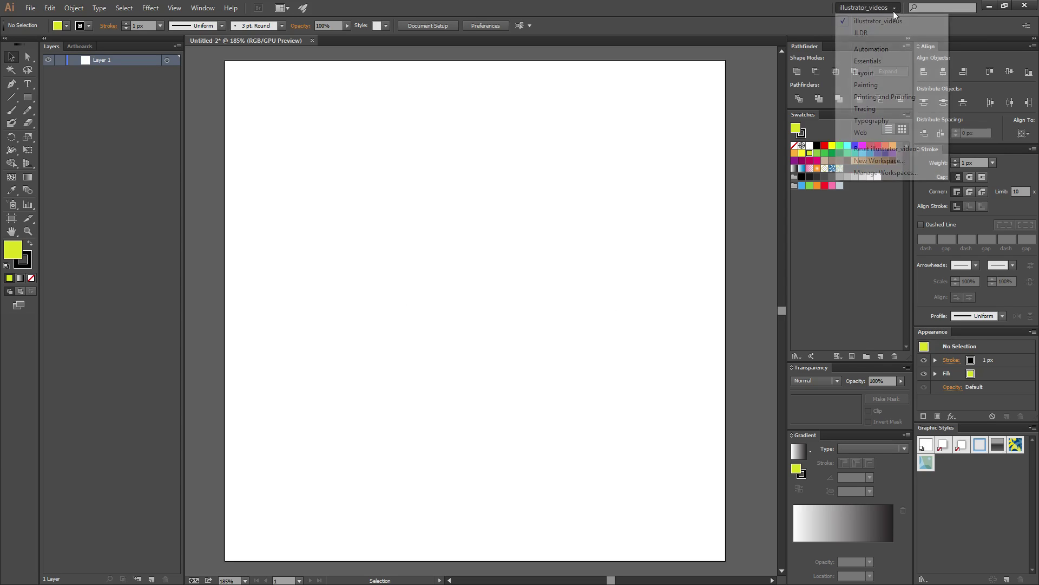
click(866, 62)
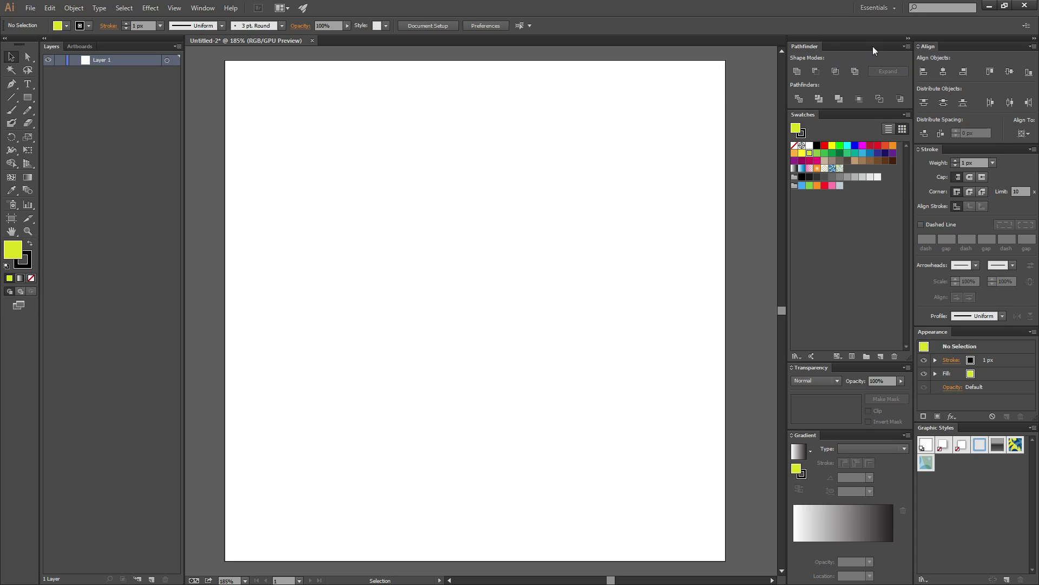
click(882, 12)
click(897, 146)
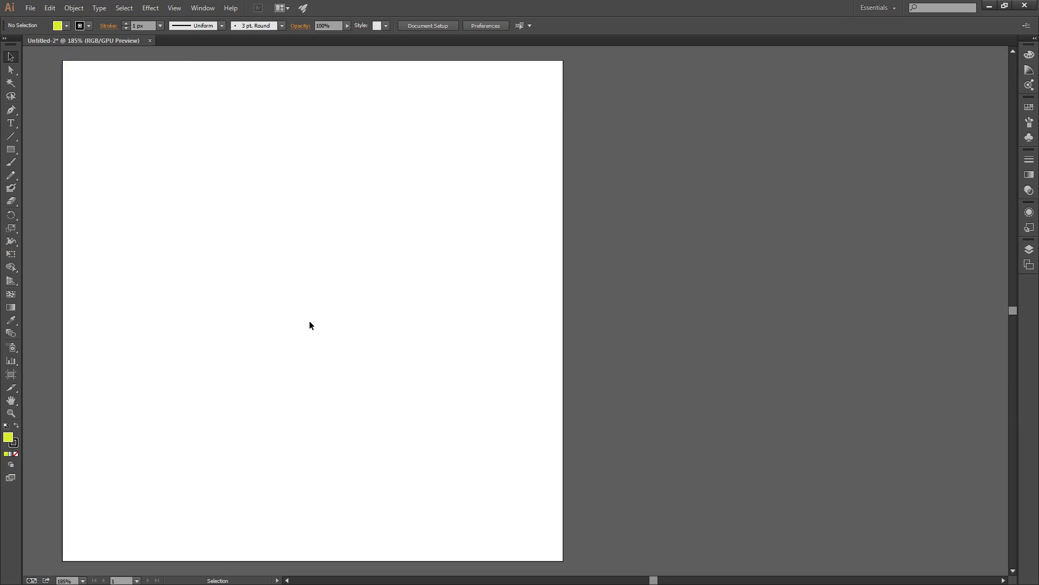
drag(310, 325, 496, 312)
click(895, 8)
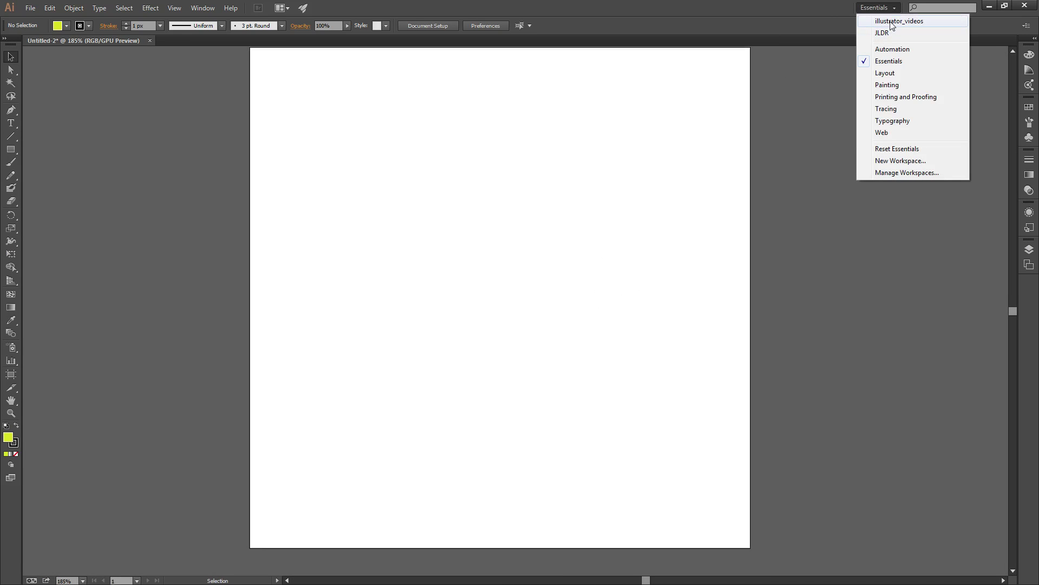
click(892, 22)
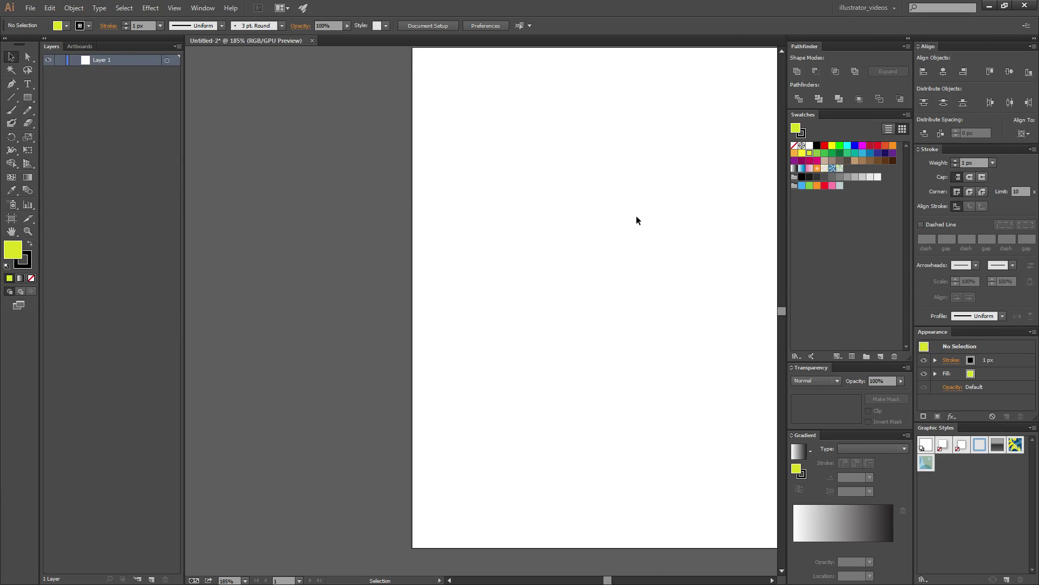
drag(636, 324, 444, 325)
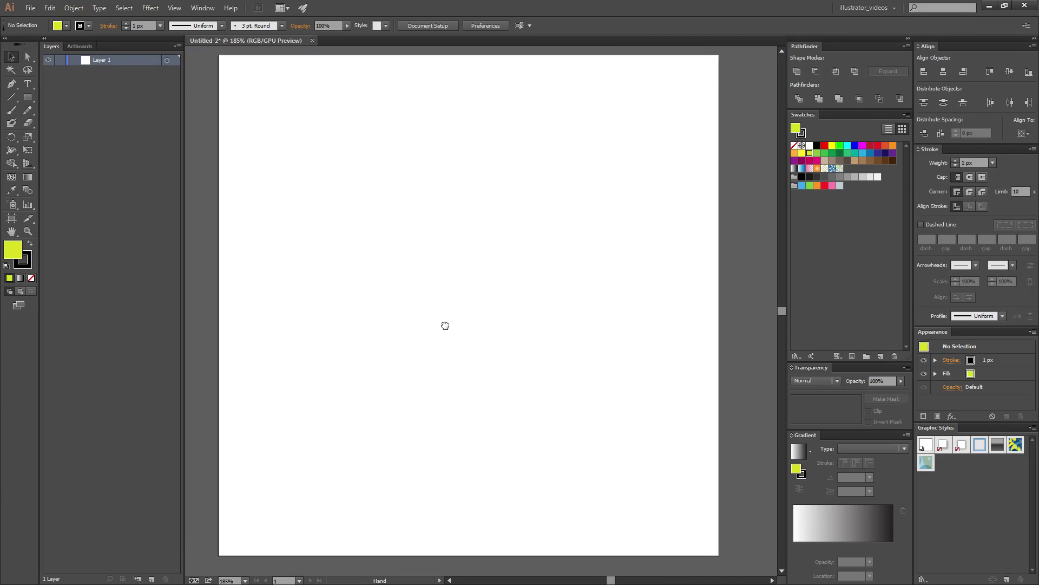